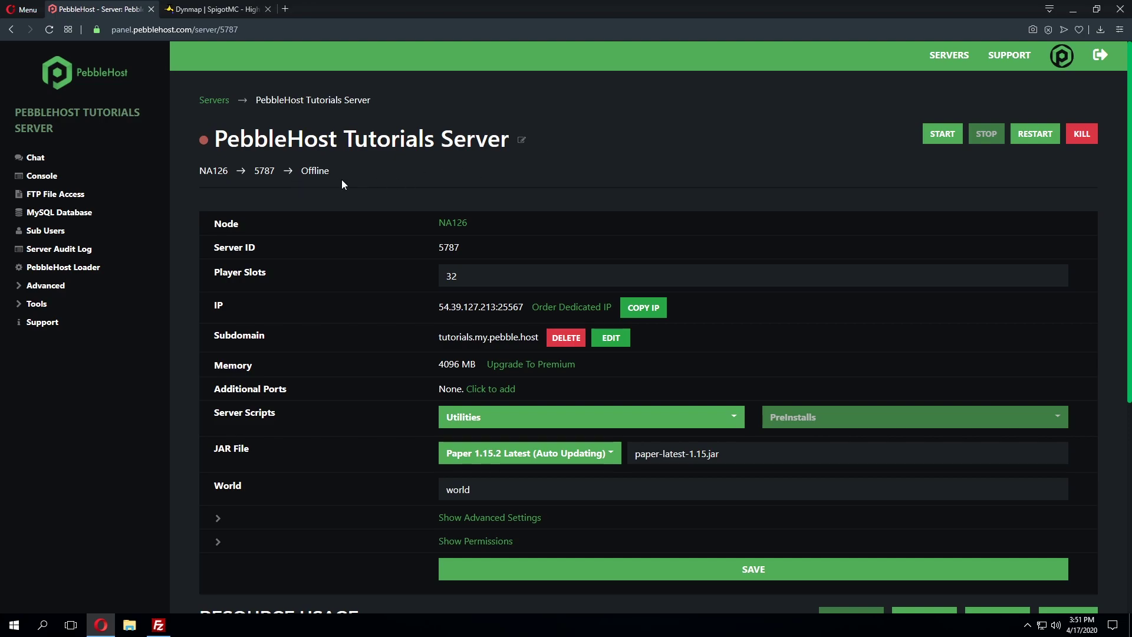
- Save Dynmap-3.0-beta-10-spigot.jar from its SpigotMC page to the Desktop
click(214, 9)
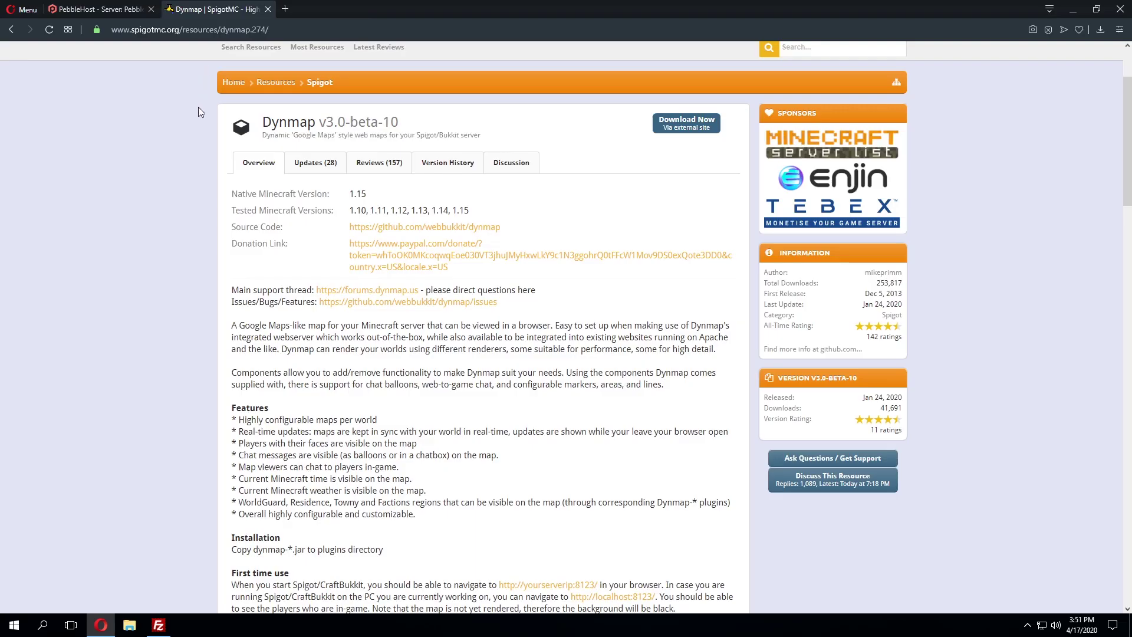
scroll(155, 173, up, 1)
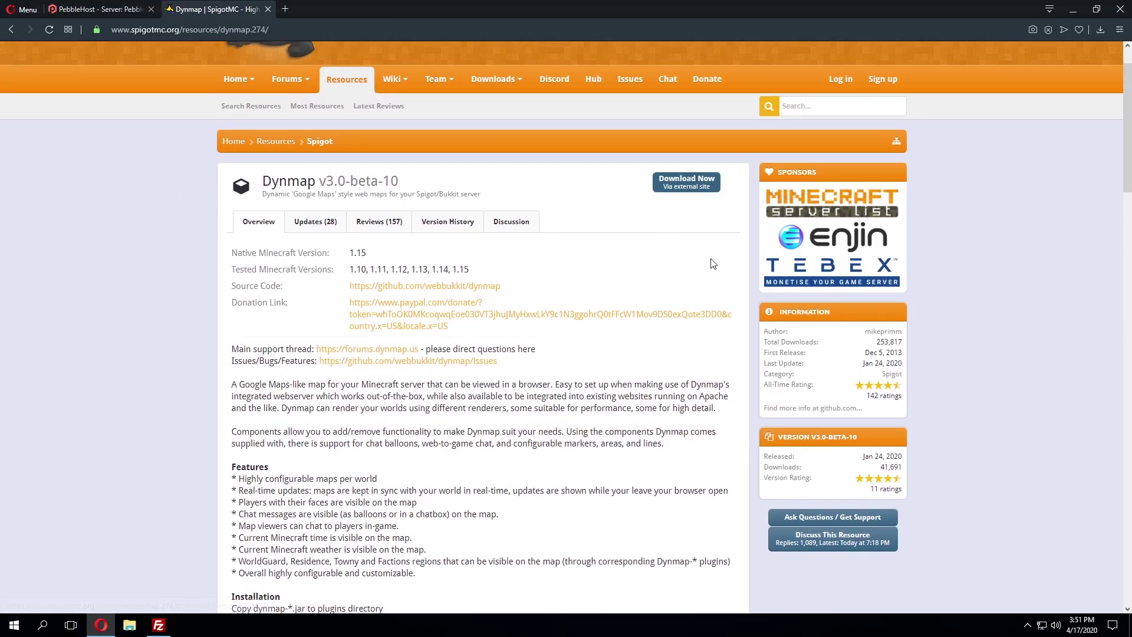
click(687, 182)
click(53, 93)
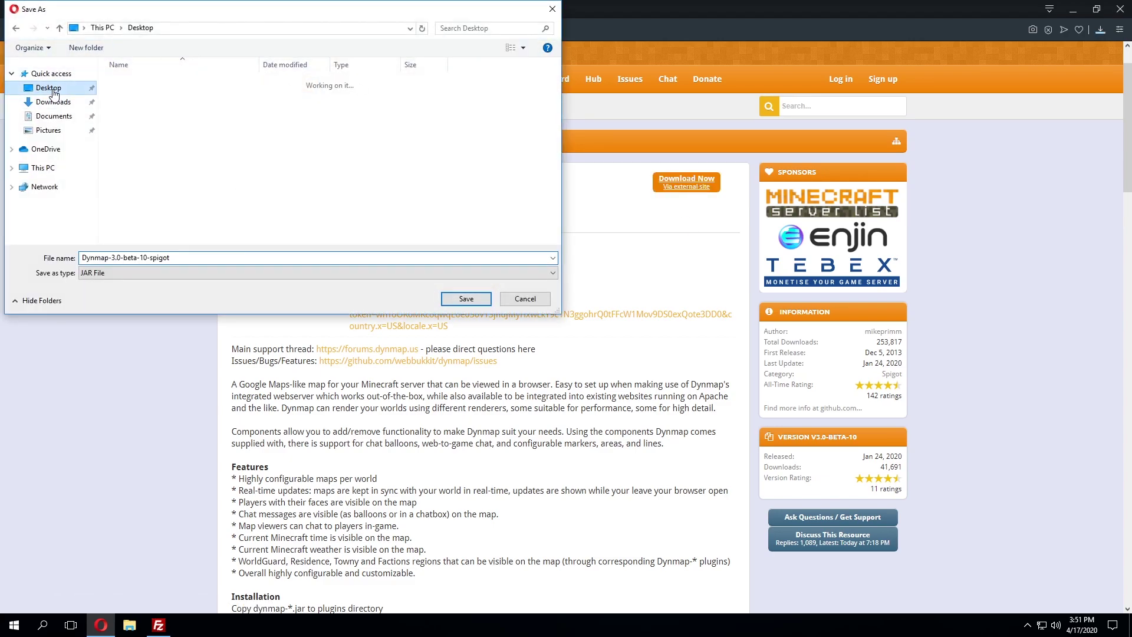
click(466, 299)
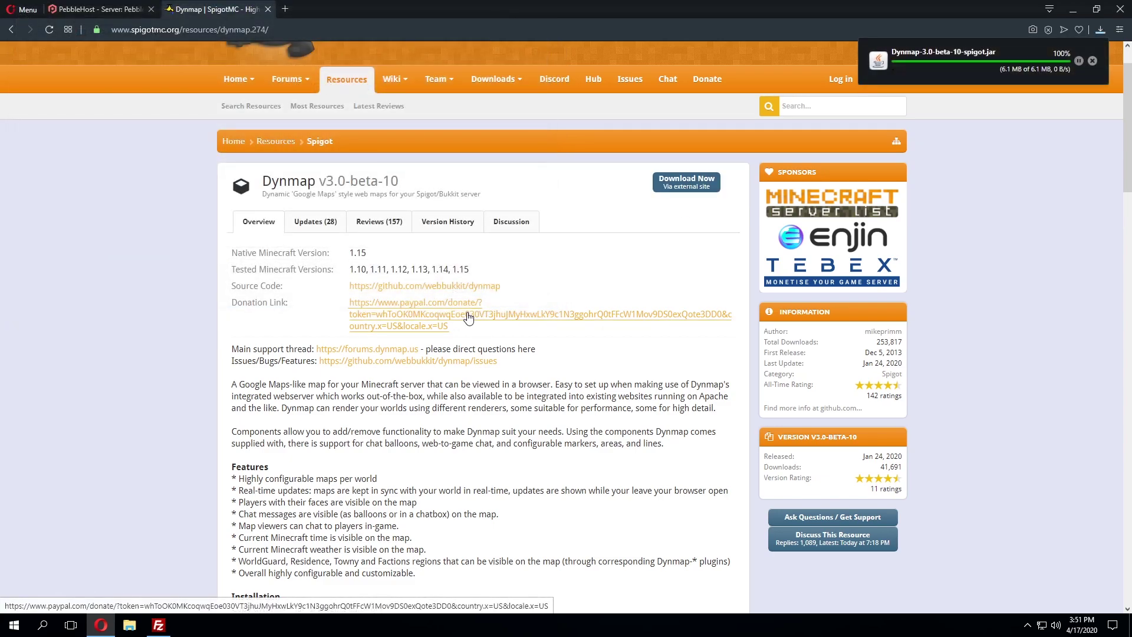
- Open FTP File Access for the server from the PebbleHost control panel
click(107, 7)
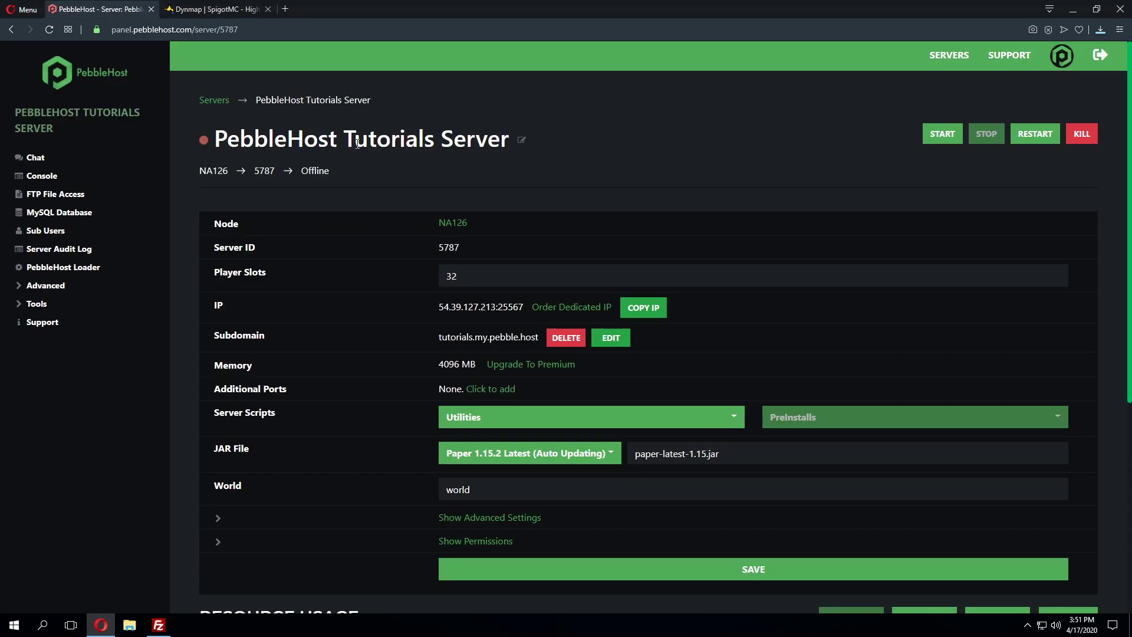
click(55, 194)
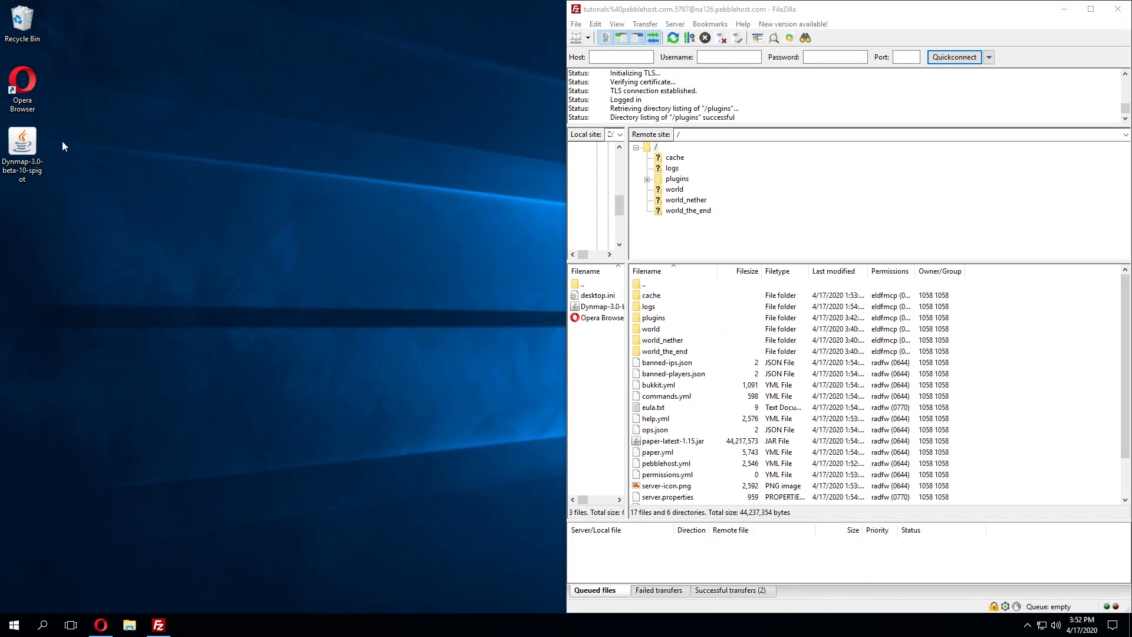
- Drag Dynmap-3.0-beta-10-spigot.jar from the Desktop into the remote plugins folder in FileZilla
drag(24, 146, 757, 326)
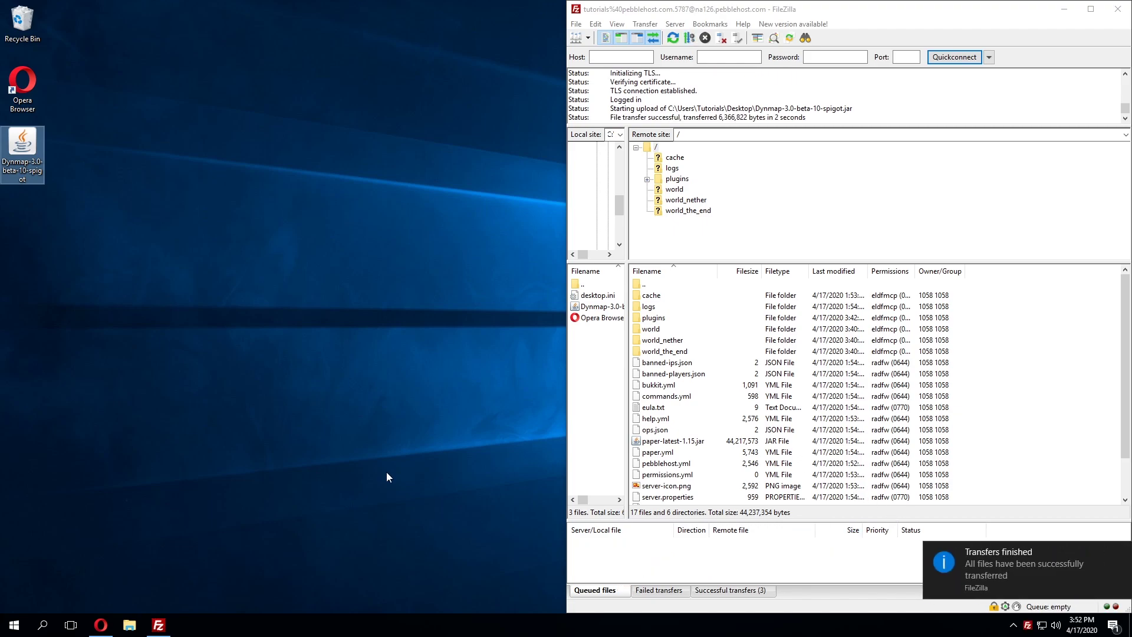
- Start the server from the PebbleHost overview page
click(101, 624)
key(alt+Left)
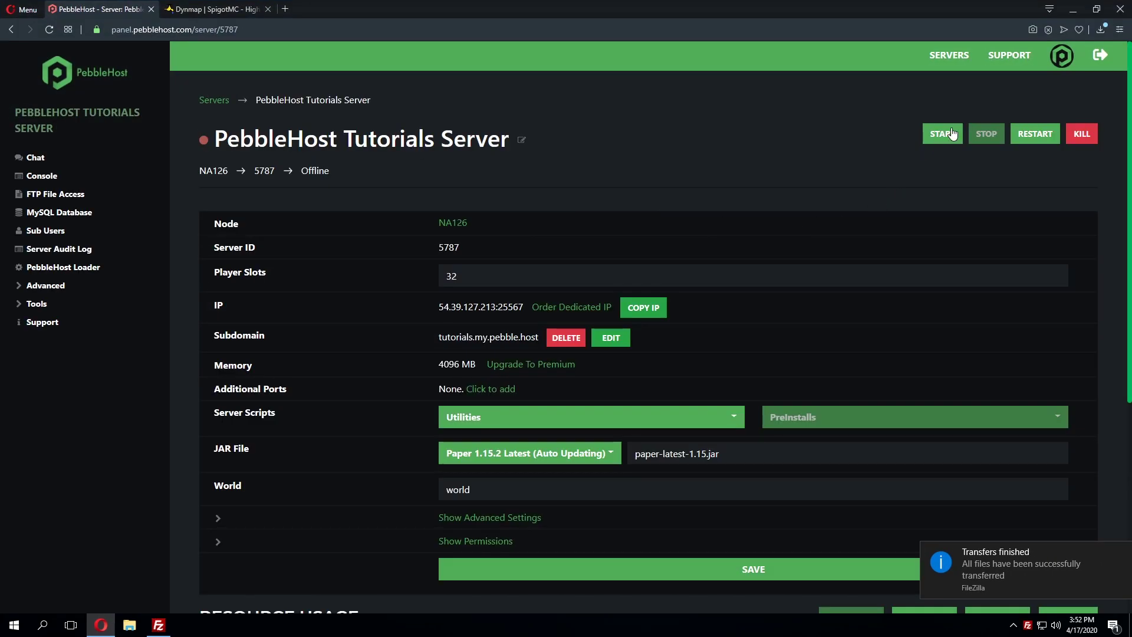
click(952, 134)
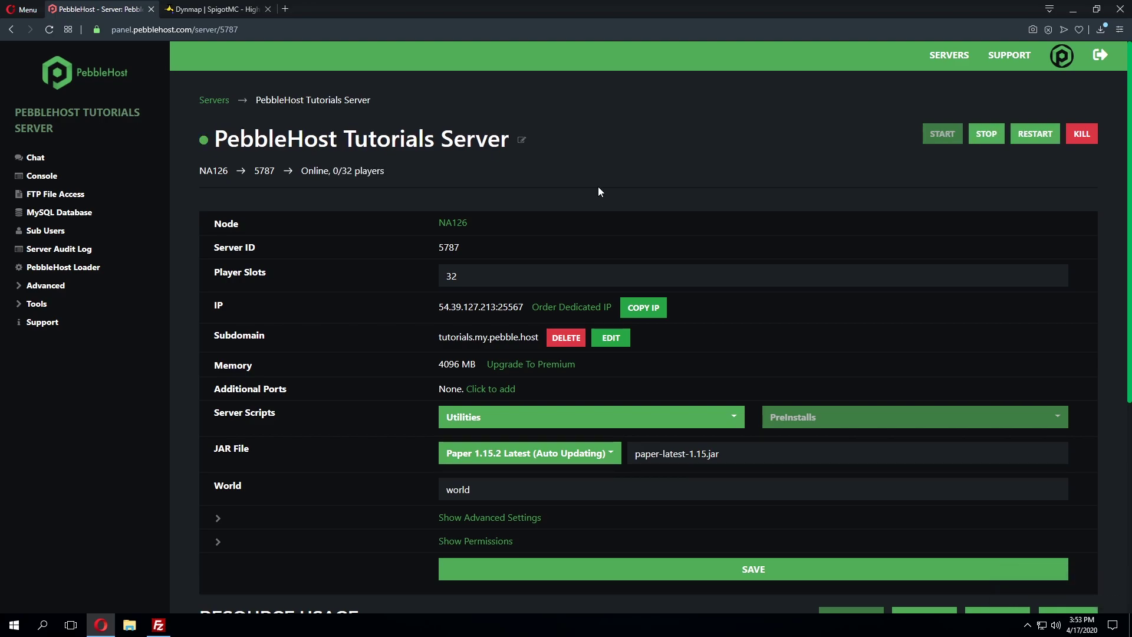
- Add a new MySQL database named dynmap
click(57, 215)
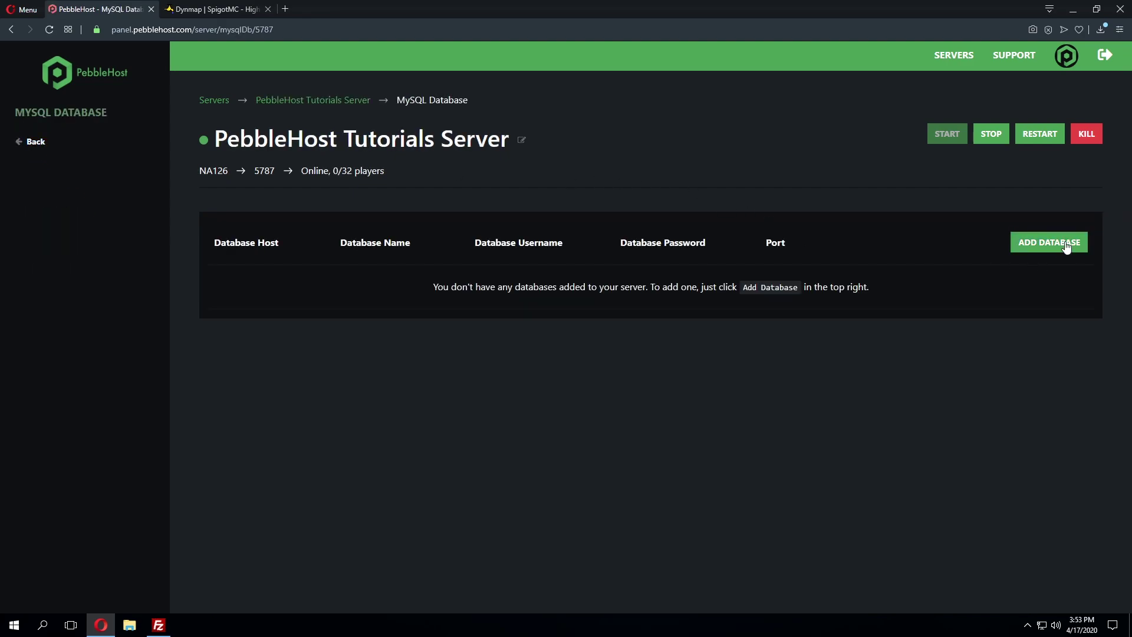
click(1059, 252)
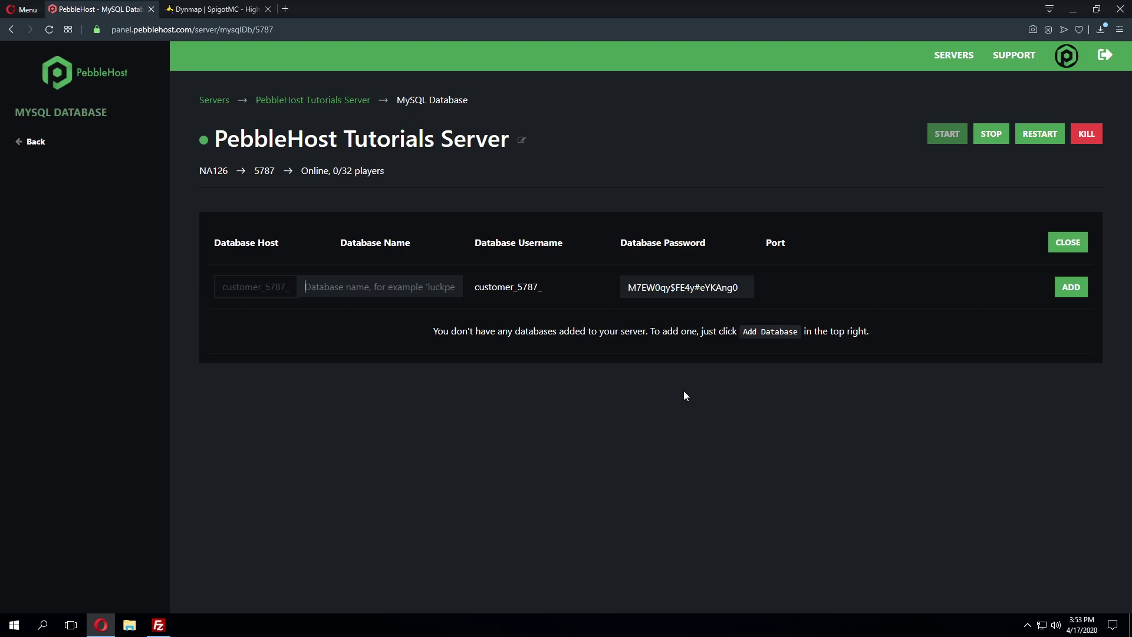
text(dynmap)
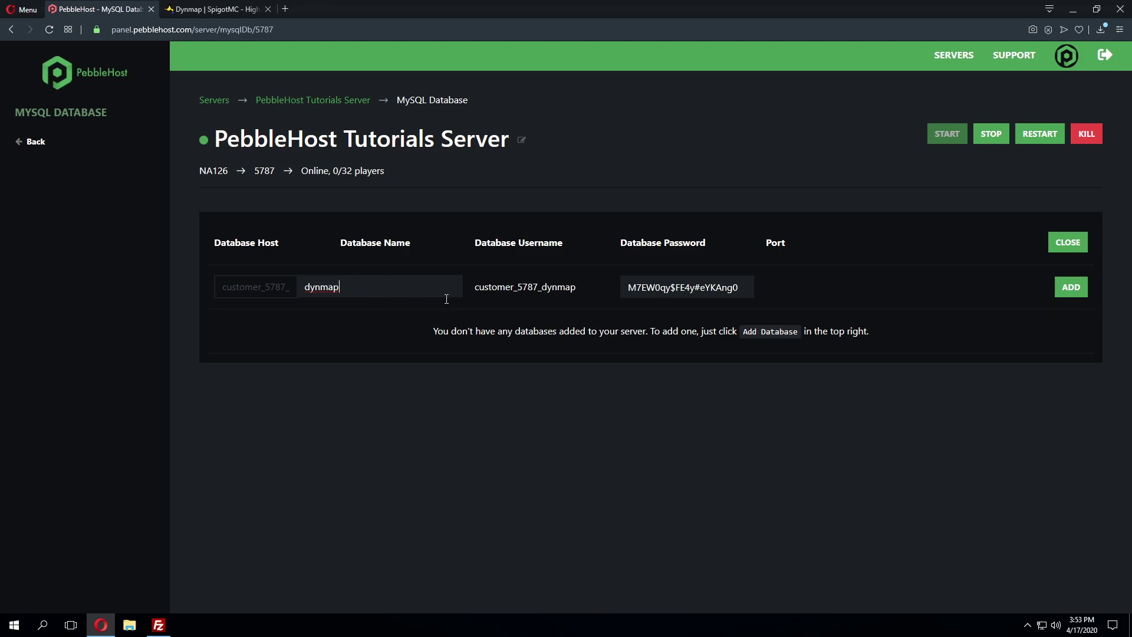
click(1071, 287)
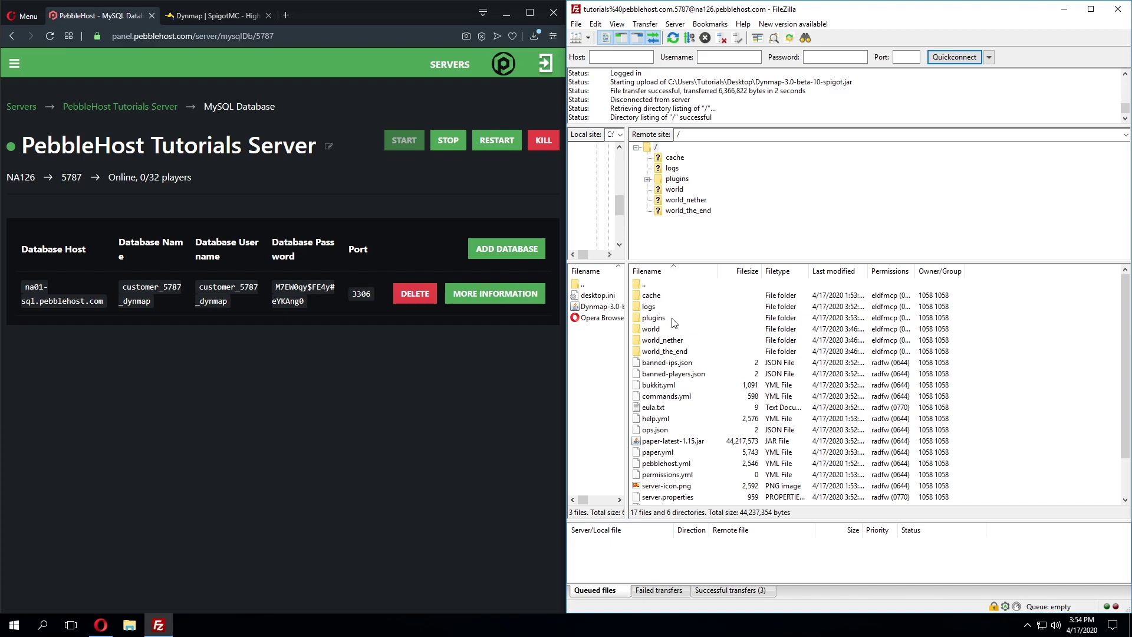
- Open plugins/dynmap/configuration.txt in Notepad through FileZilla's View/Edit
double_click(654, 318)
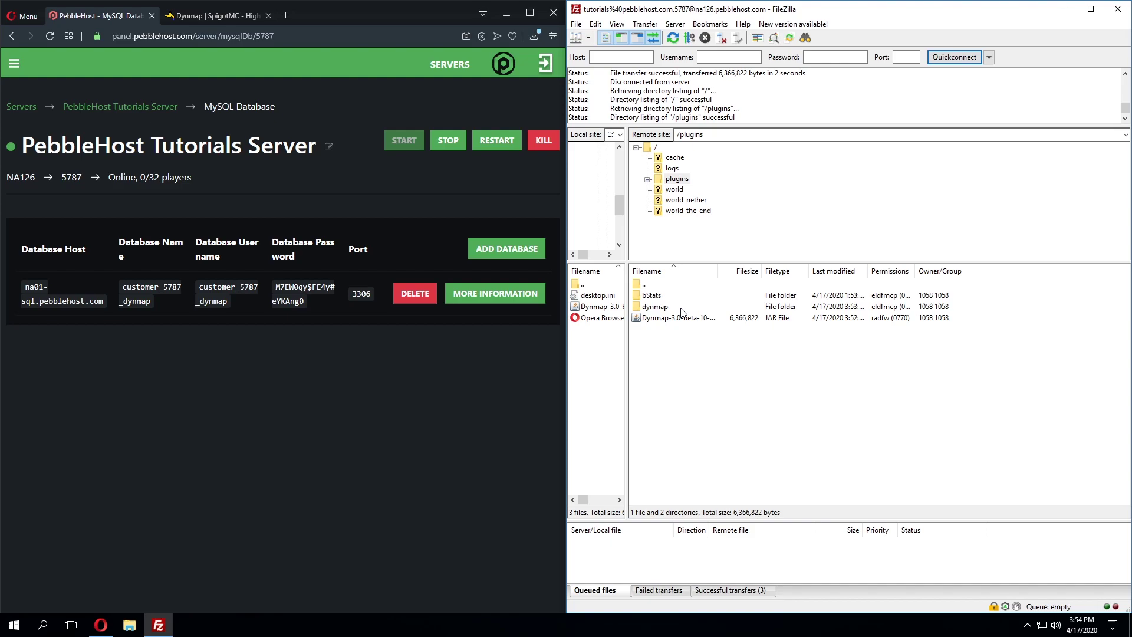
double_click(681, 308)
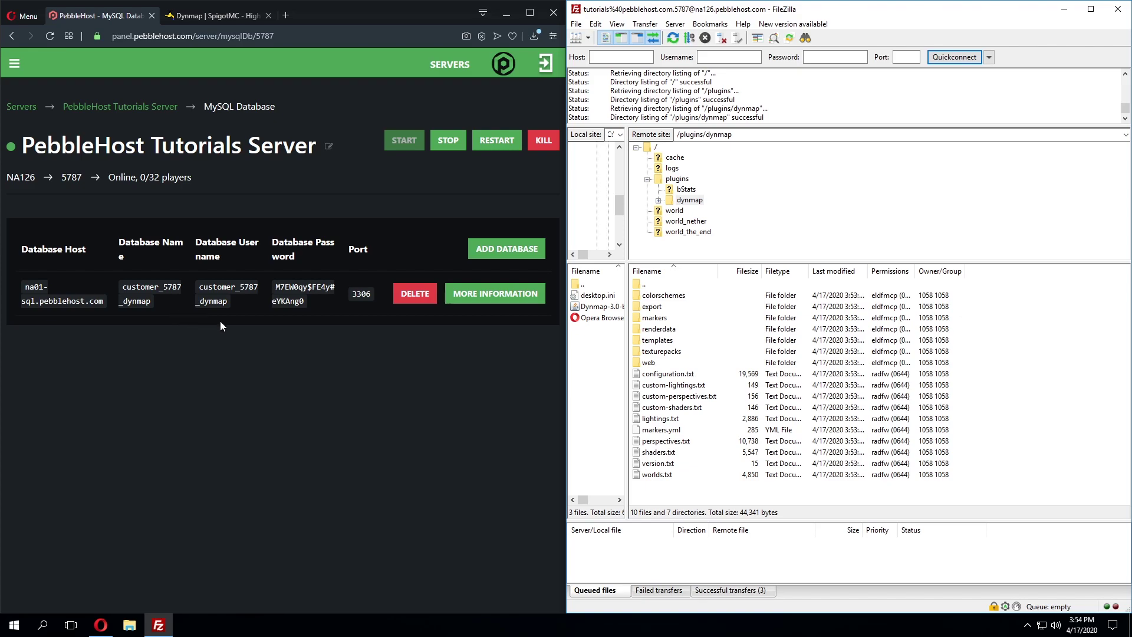
right_click(717, 377)
click(760, 412)
right_click(674, 375)
click(723, 408)
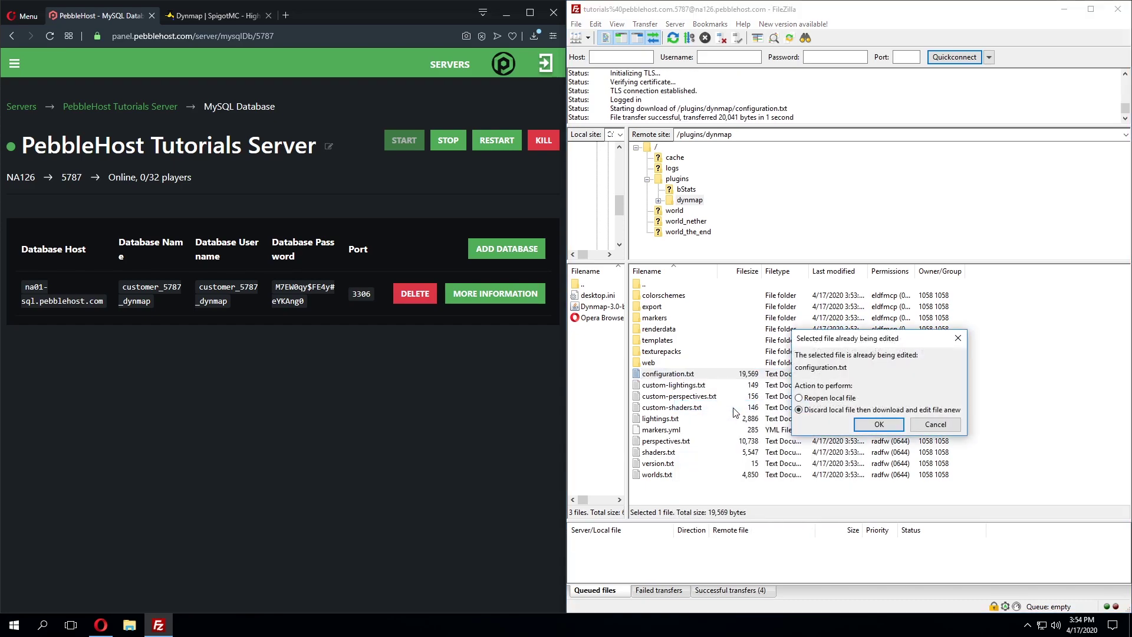
click(879, 425)
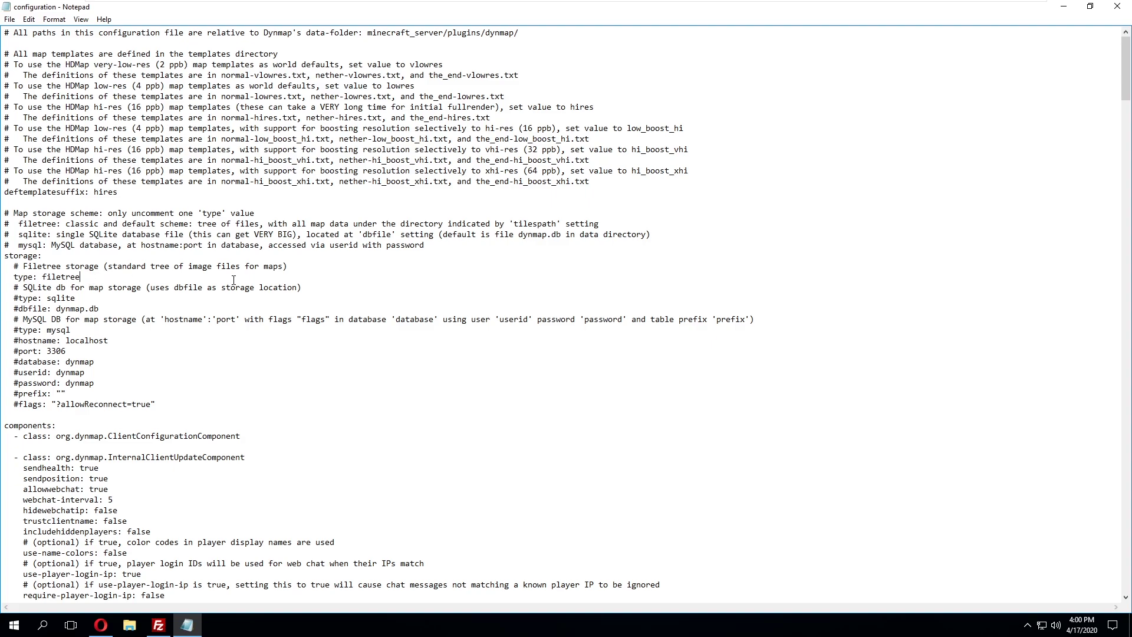
- Change the storage type from filetree to mysql and uncomment the MySQL type and hostname lines
key(BackSpace)
key(BackSpace)
key(BackSpace)
key(BackSpace)
key(BackSpace)
key(BackSpace)
key(BackSpace)
key(BackSpace)
key(BackSpace)
text(mysql)
drag(9, 329, 149, 381)
click(145, 392)
key(BackSpace)
click(18, 340)
key(BackSpace)
- Uncomment the port, database, userid and password lines, then select localhost in hostname
click(18, 352)
key(BackSpace)
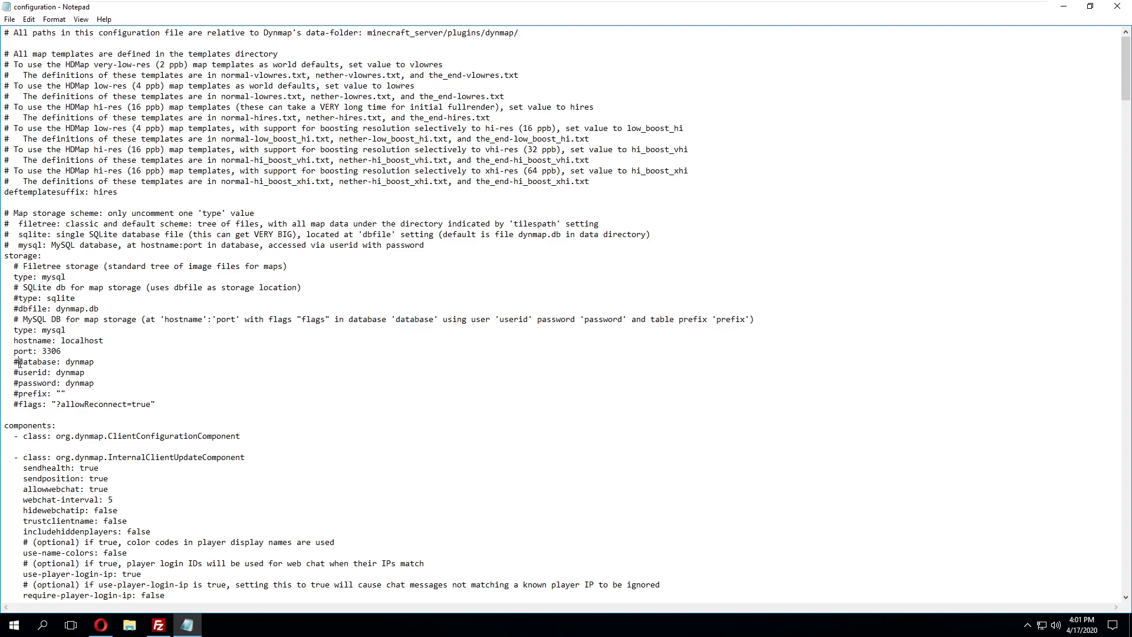
click(19, 362)
key(BackSpace)
click(20, 372)
key(BackSpace)
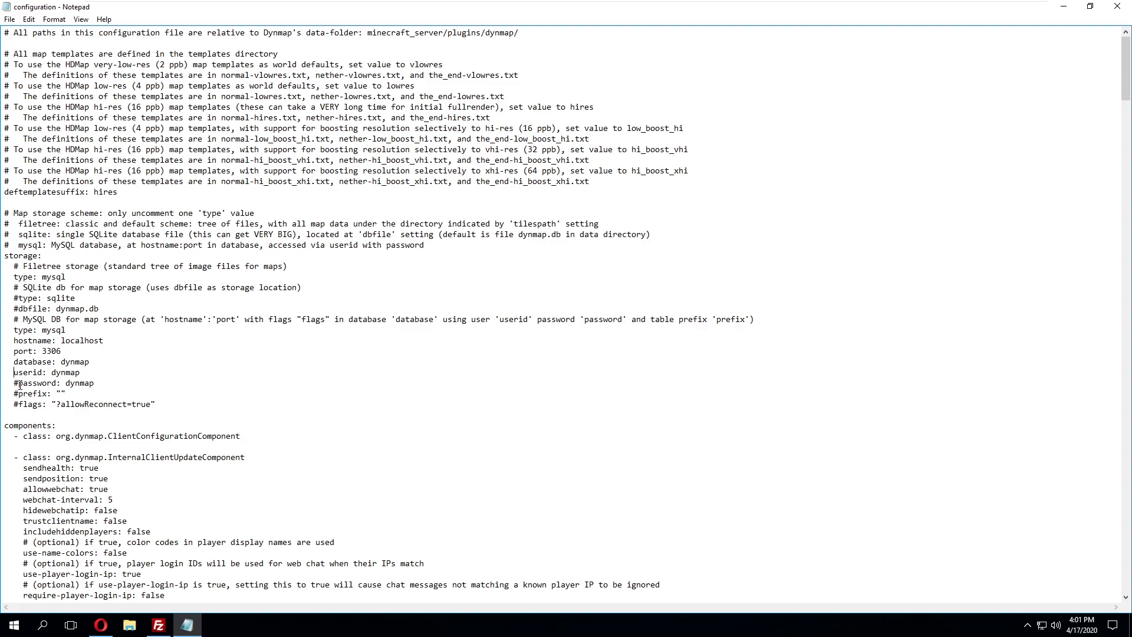
key(BackSpace)
click(109, 329)
drag(108, 341, 61, 336)
- Replace localhost with the database host na01-sql.pebblehost.com copied from PebbleHost
key(BackSpace)
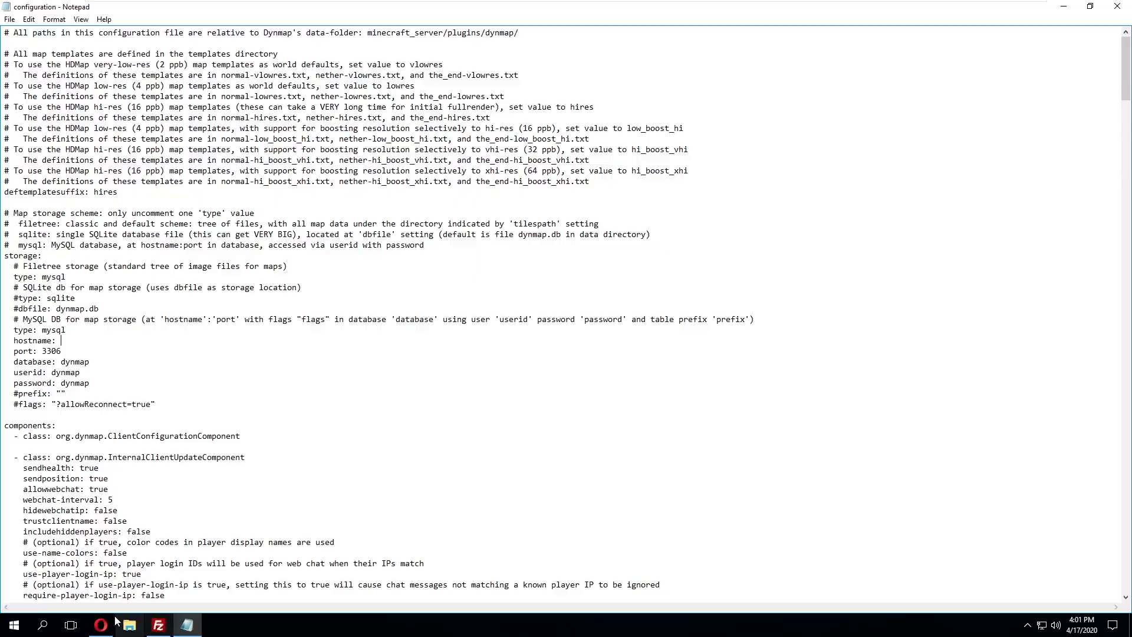
click(109, 623)
drag(204, 291, 331, 293)
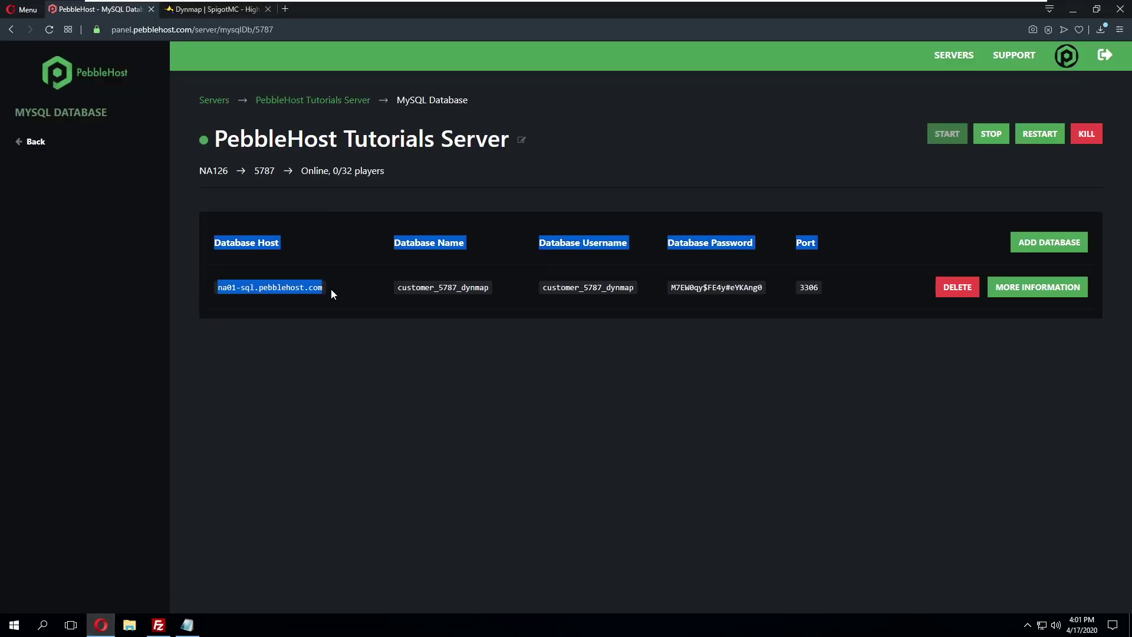
click(230, 287)
drag(217, 289, 324, 295)
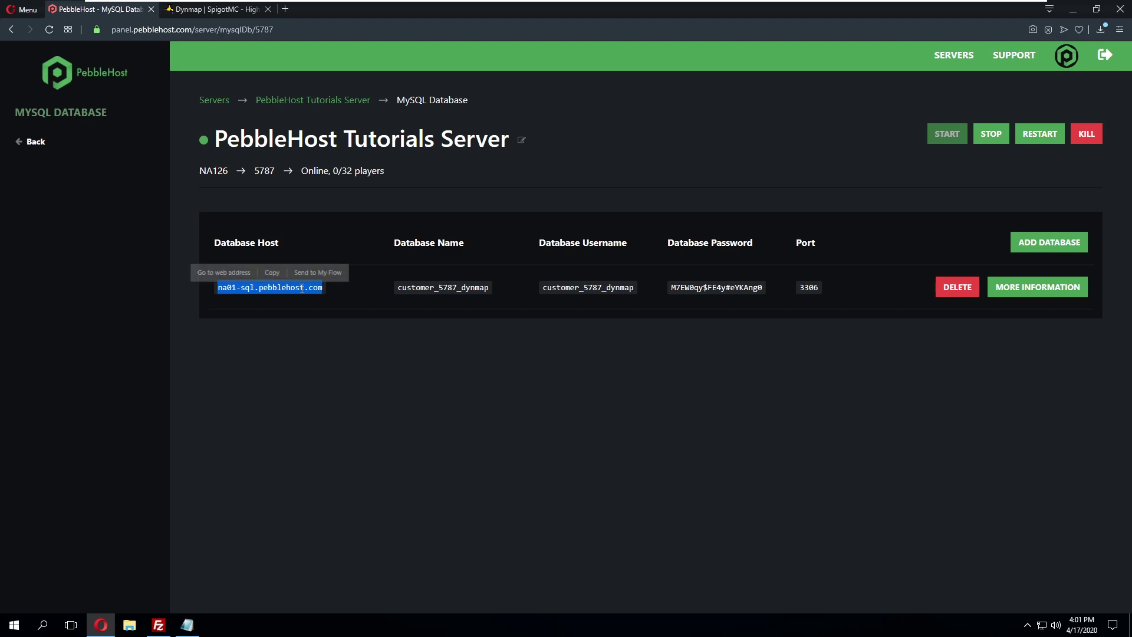
right_click(297, 288)
click(321, 329)
key(alt+Tab)
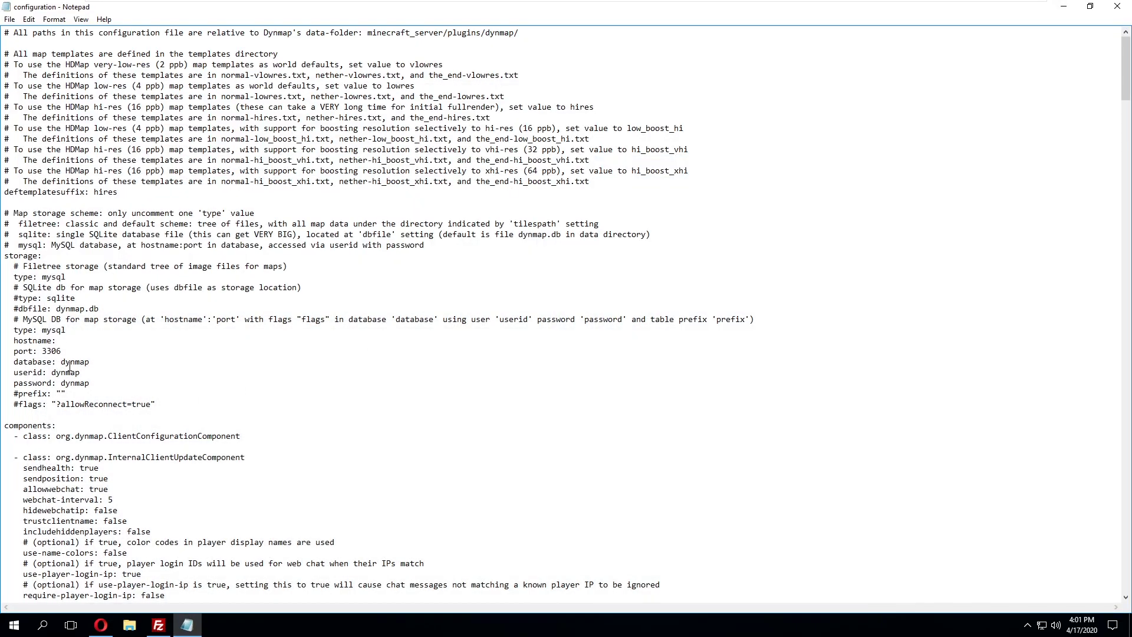
click(65, 341)
key(ctrl+v)
- Replace the database value with the full database name copied from the PebbleHost MySQL page
click(106, 350)
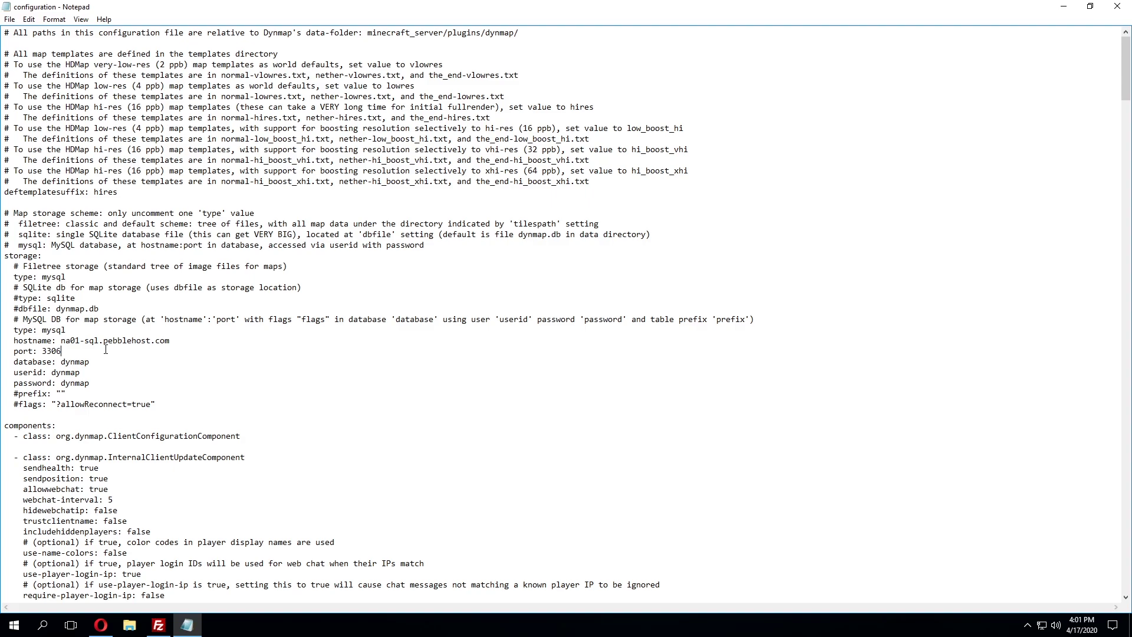
click(102, 364)
click(101, 625)
drag(396, 287, 508, 284)
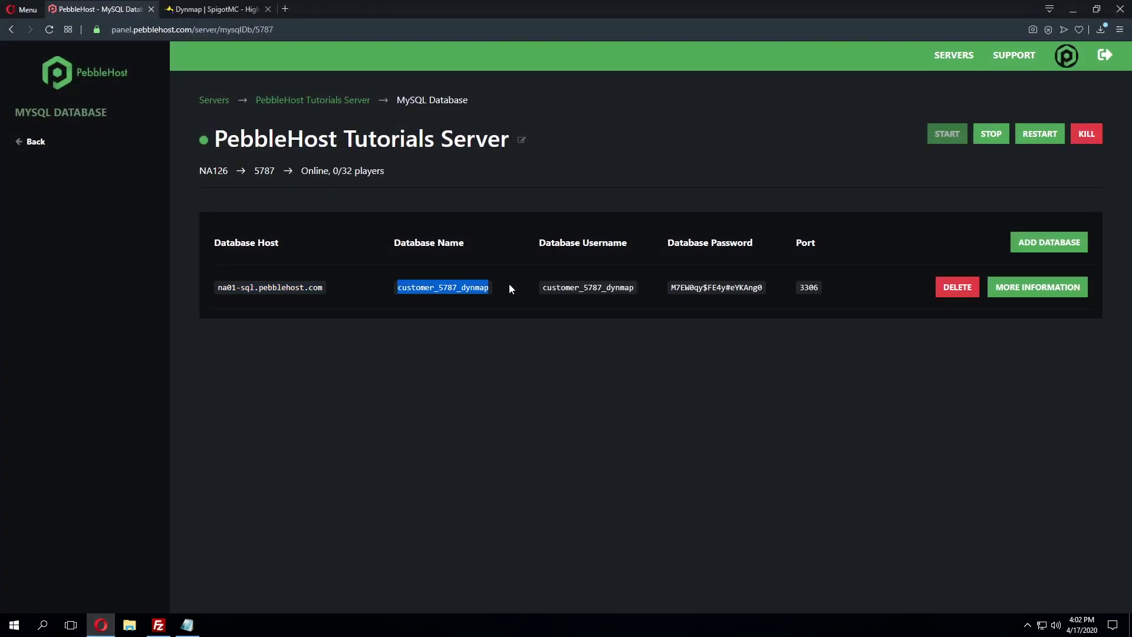
right_click(485, 288)
click(507, 331)
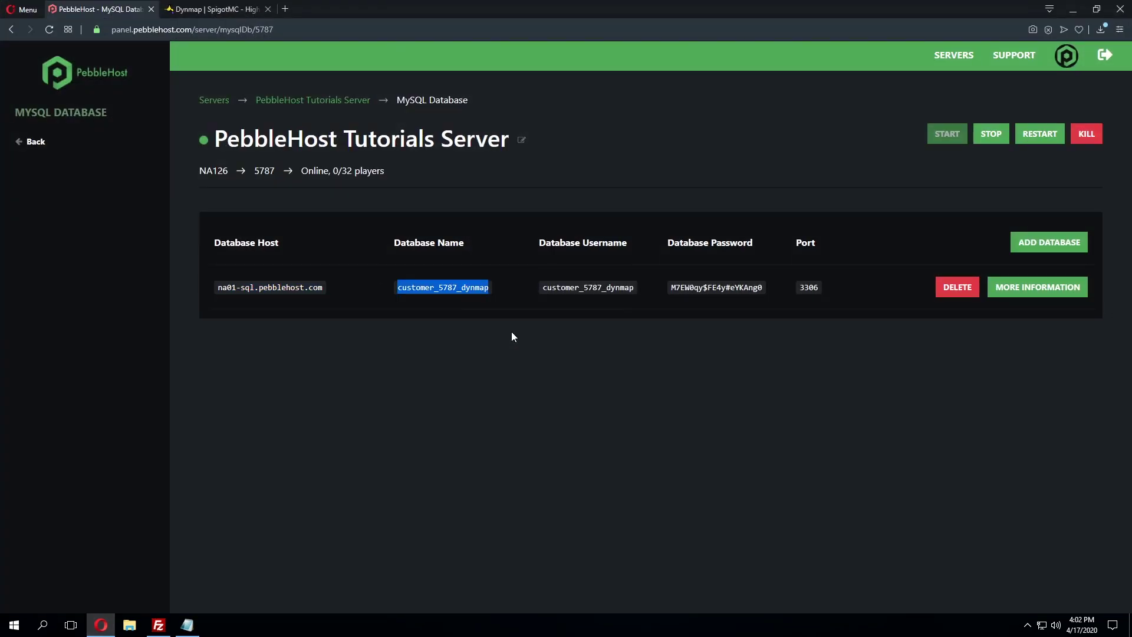
click(159, 625)
click(187, 625)
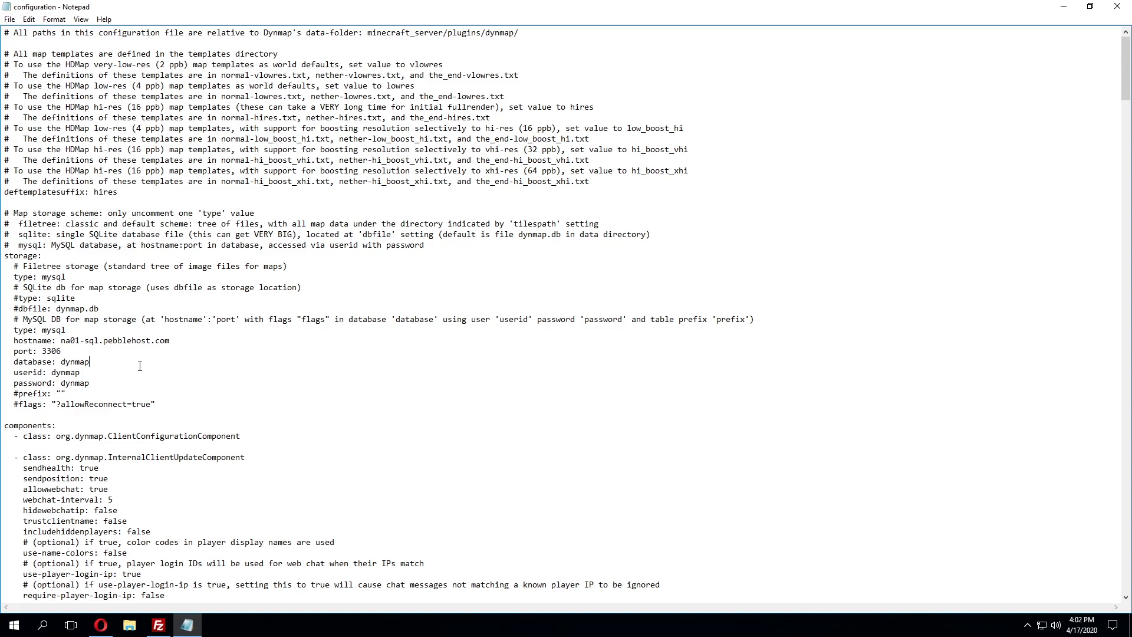
key(BackSpace)
key(BackSpace)
key(BackSpace)
key(BackSpace)
key(BackSpace)
key(BackSpace)
key(ctrl+v)
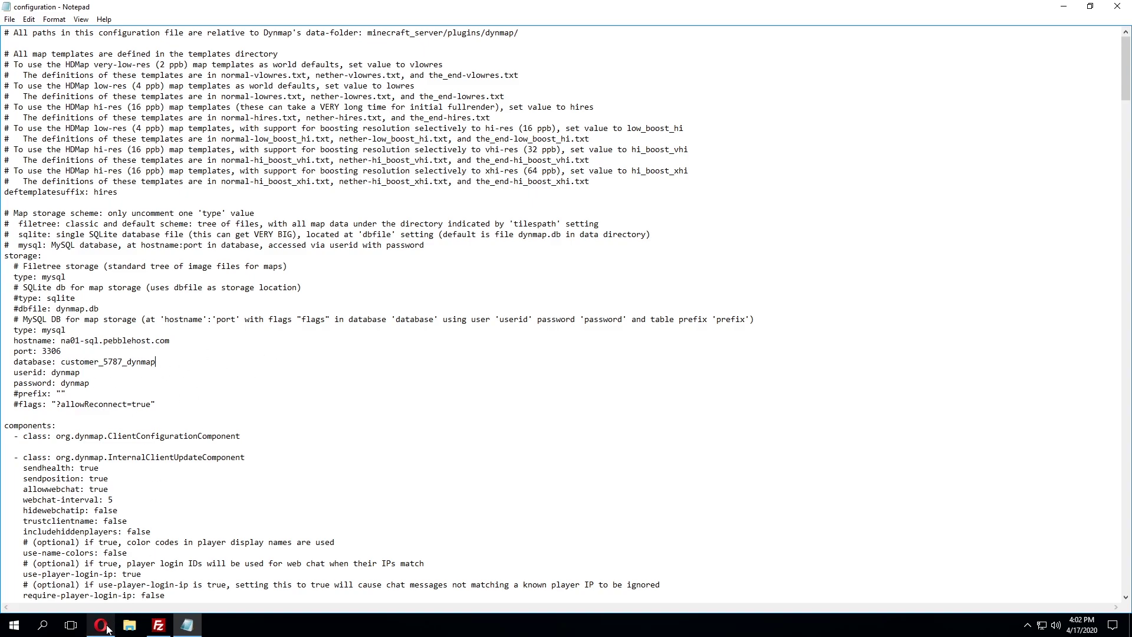
- Set userid to the database username copied from PebbleHost
mouse_move(103, 628)
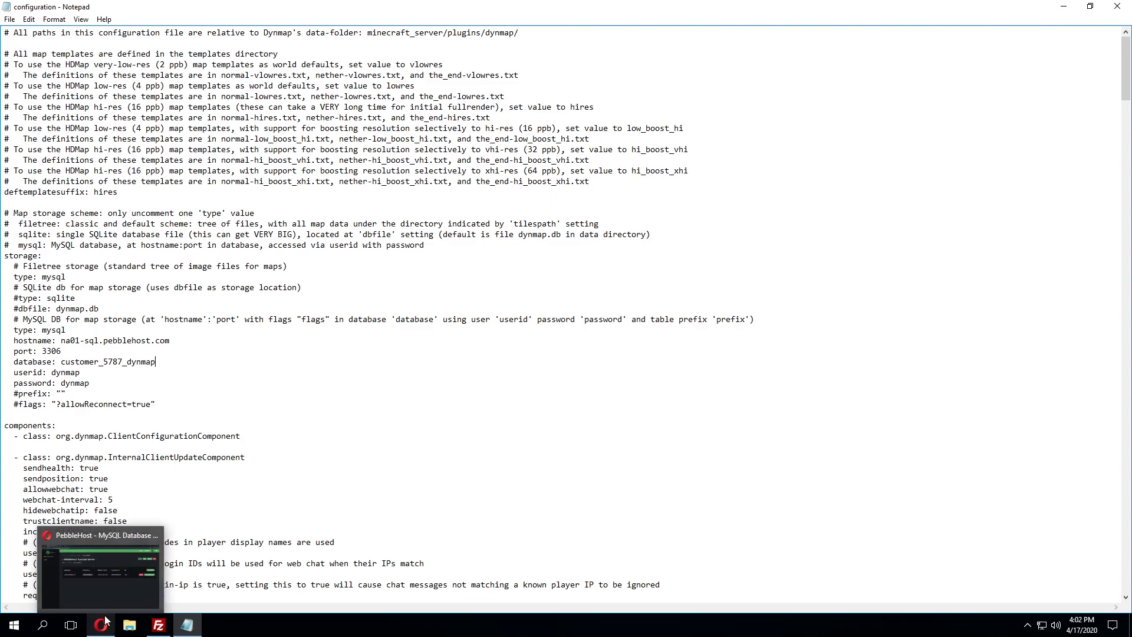
click(108, 631)
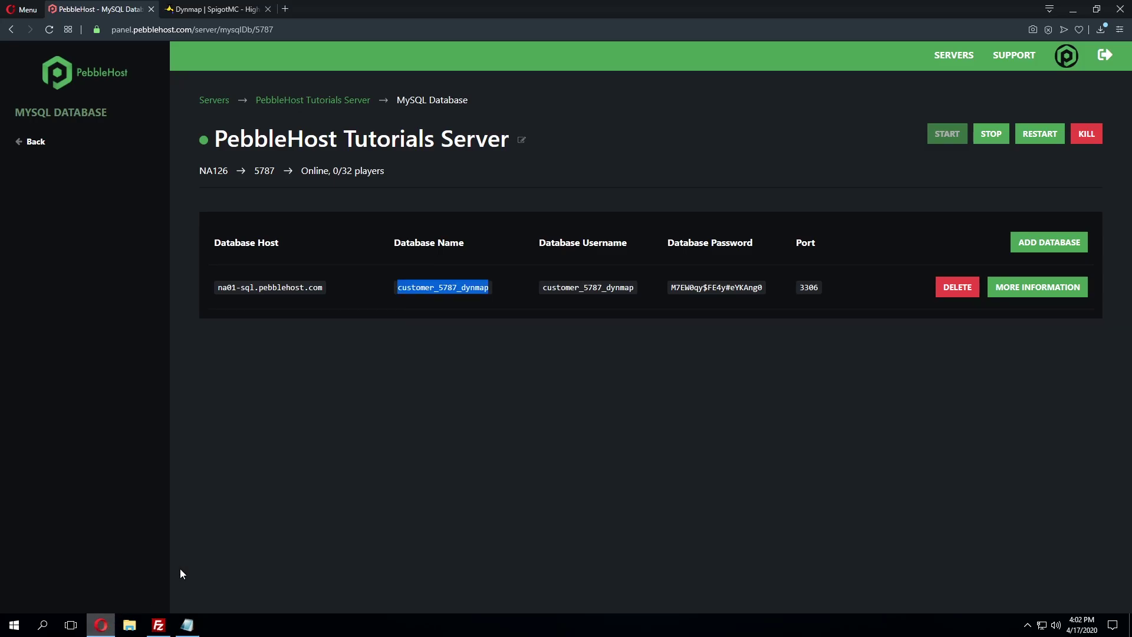
drag(542, 288, 632, 289)
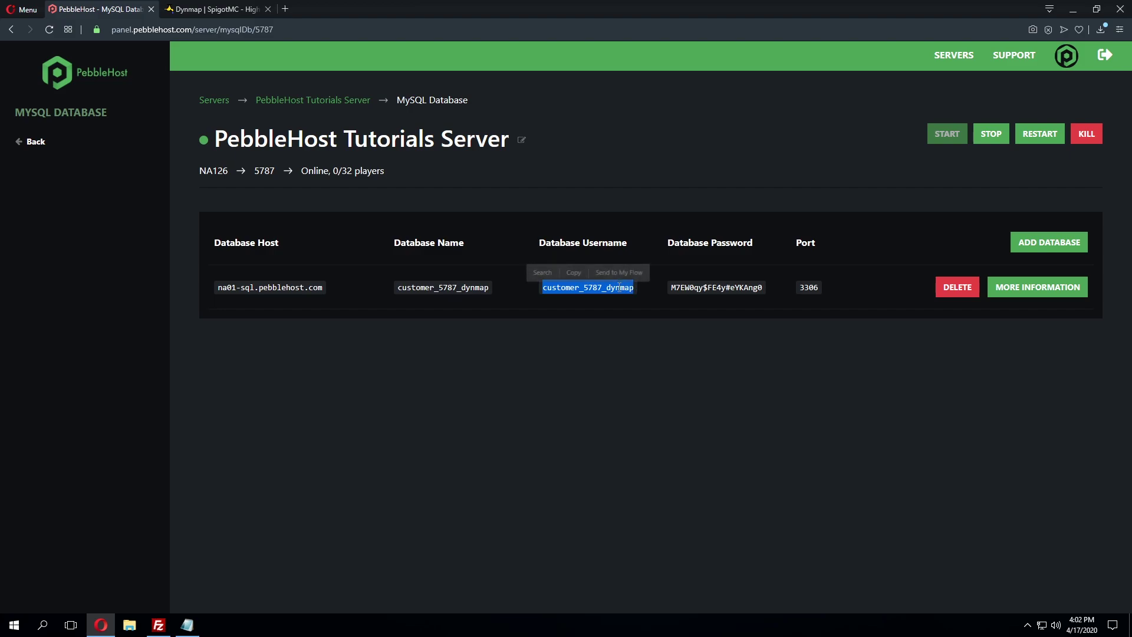
right_click(609, 286)
click(648, 327)
click(187, 625)
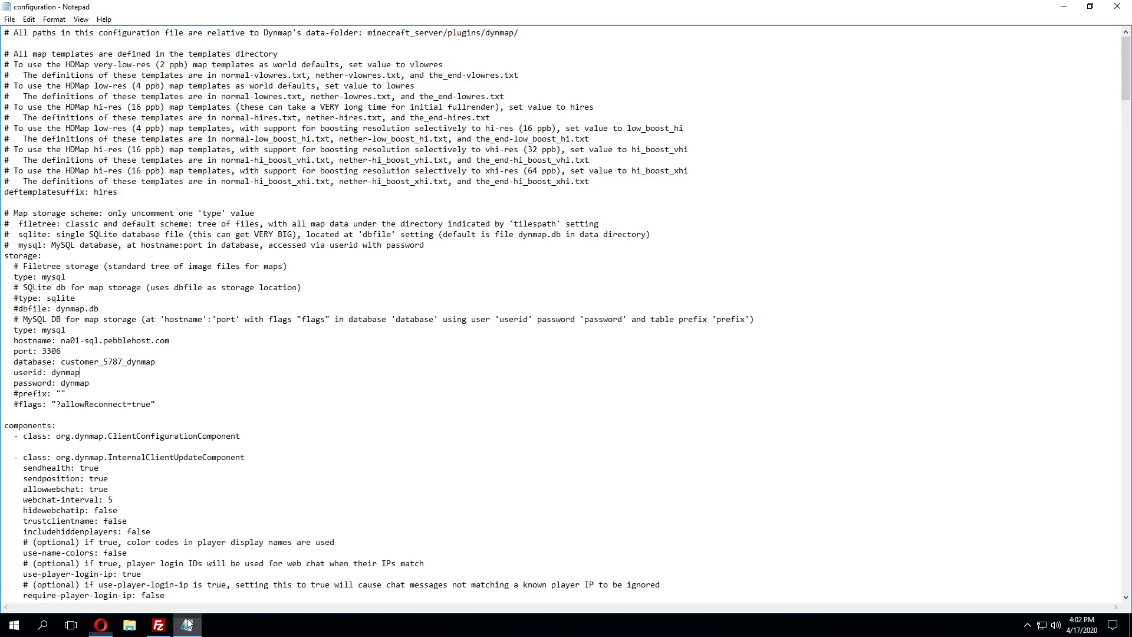
key(BackSpace)
key(BackSpace)
key(BackSpace)
key(BackSpace)
key(BackSpace)
key(BackSpace)
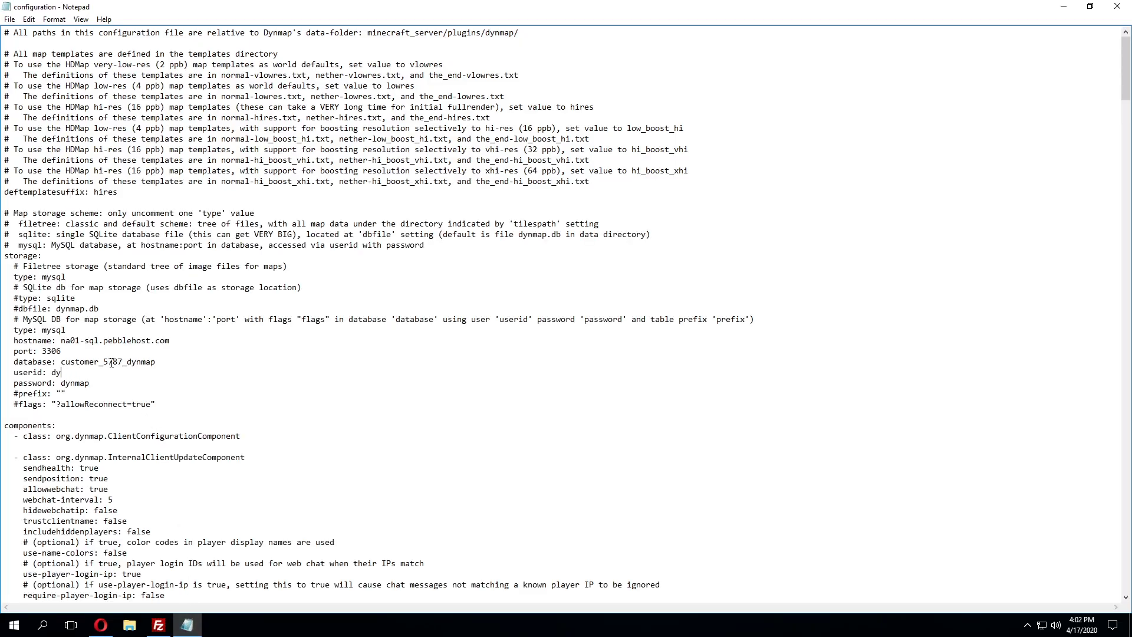
key(ctrl+v)
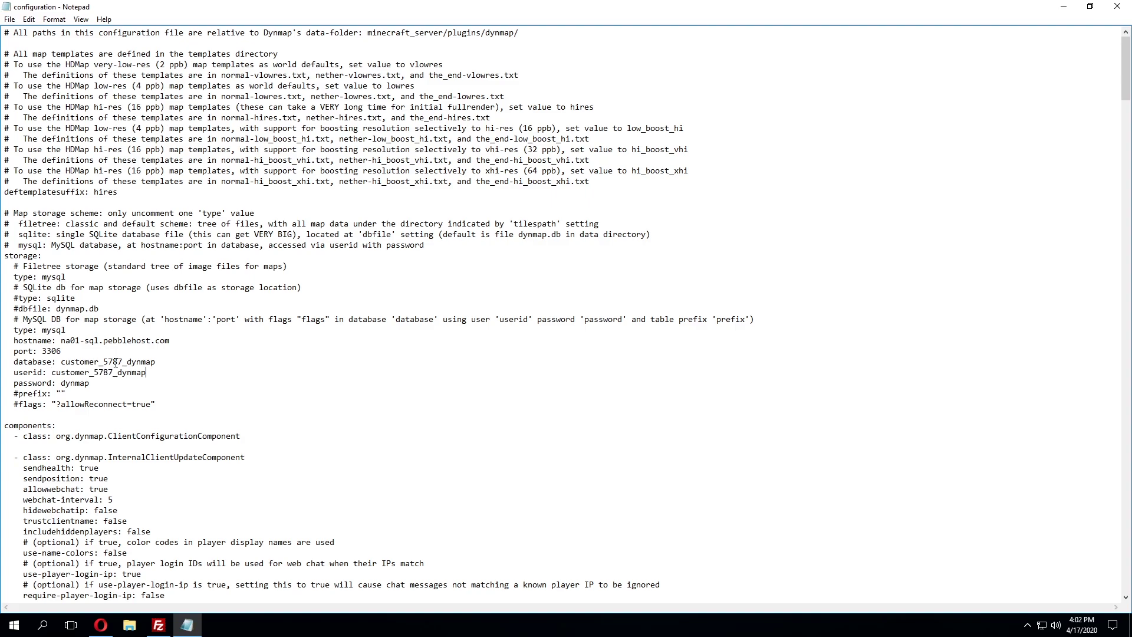
- Paste the database password copied from PebbleHost into the password setting
click(102, 626)
drag(673, 287, 765, 288)
right_click(749, 289)
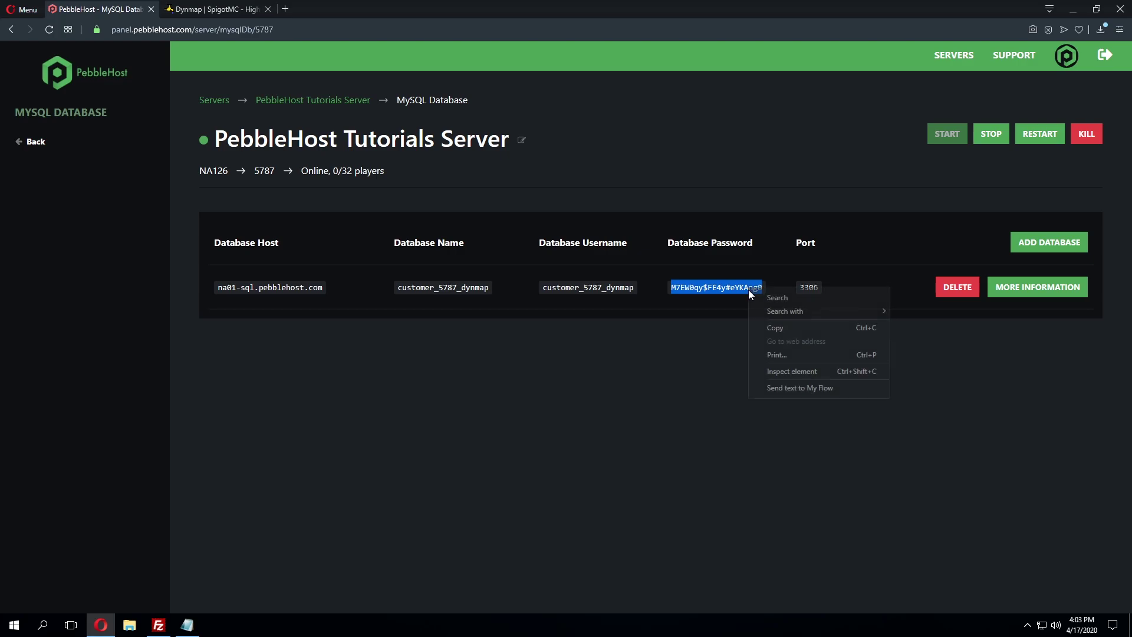
click(775, 327)
click(187, 626)
click(66, 382)
key(ctrl+v)
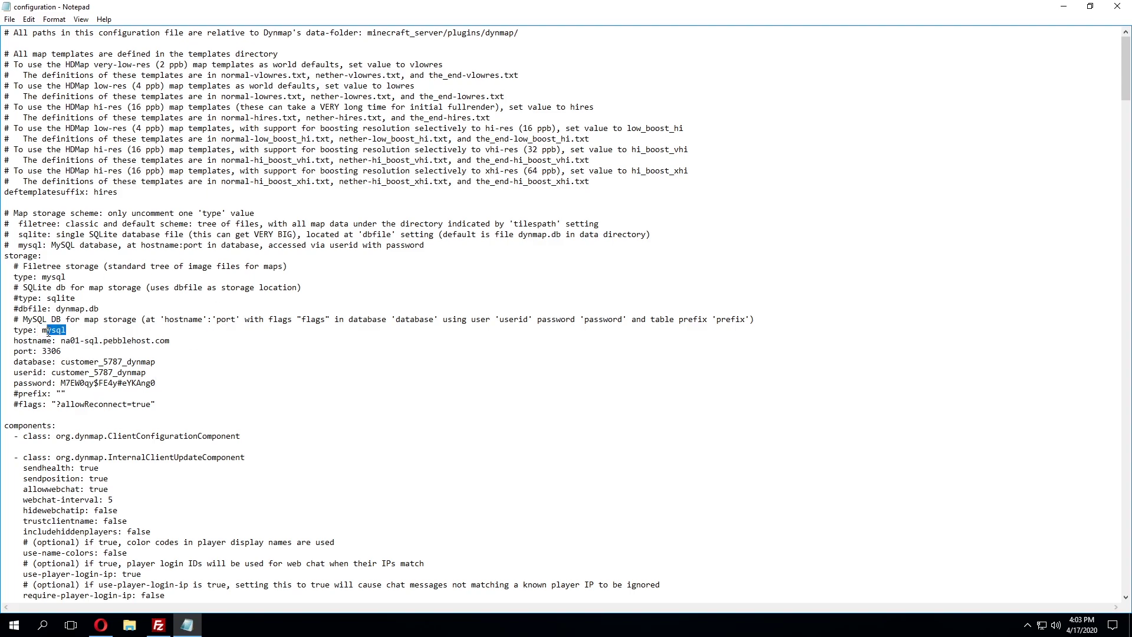
- Check the port 3306 line and nearby settings, then bring back the PebbleHost MySQL page
click(151, 351)
scroll(436, 407, down, 2)
scroll(472, 373, up, 2)
click(101, 625)
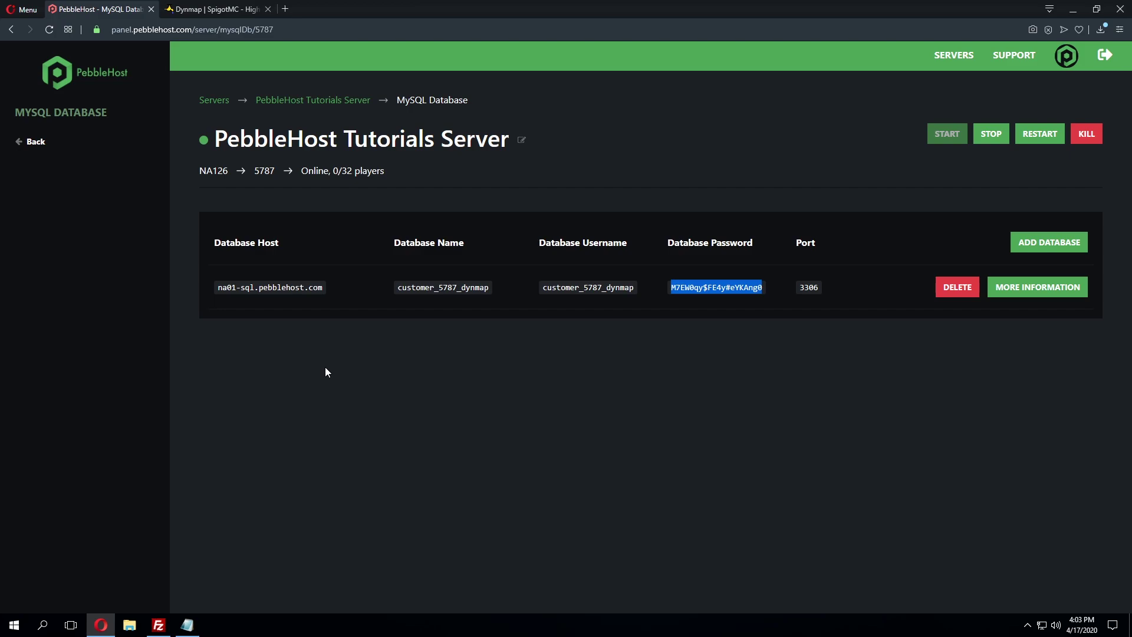
- Add an additional port to the server under Advanced > Additional Ports
key(alt+Left)
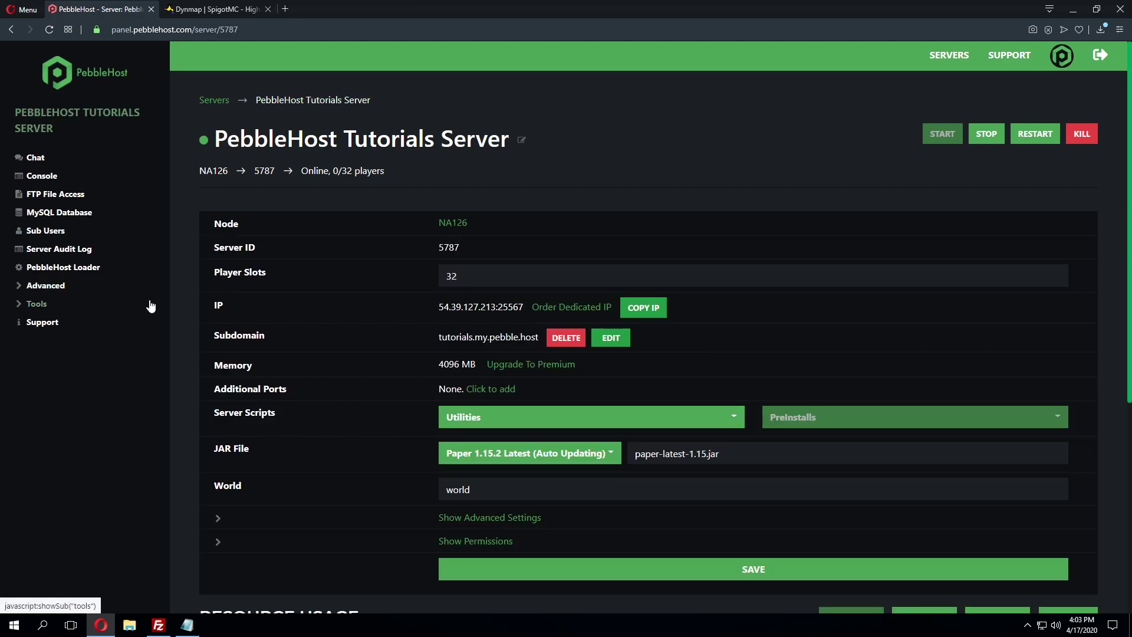
click(26, 286)
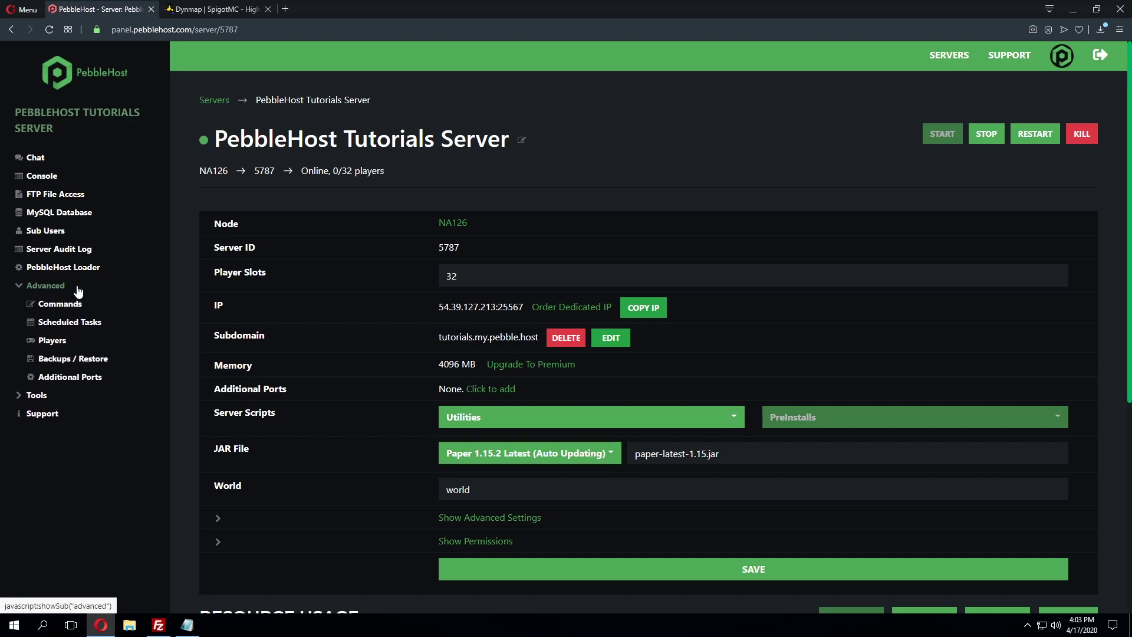
click(76, 378)
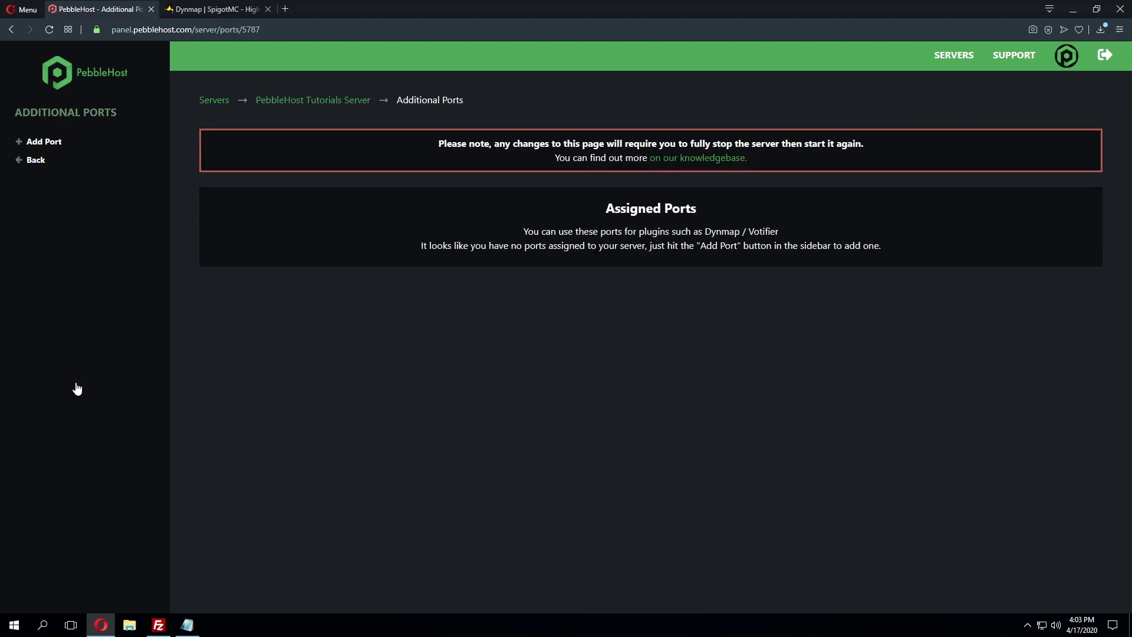
click(59, 142)
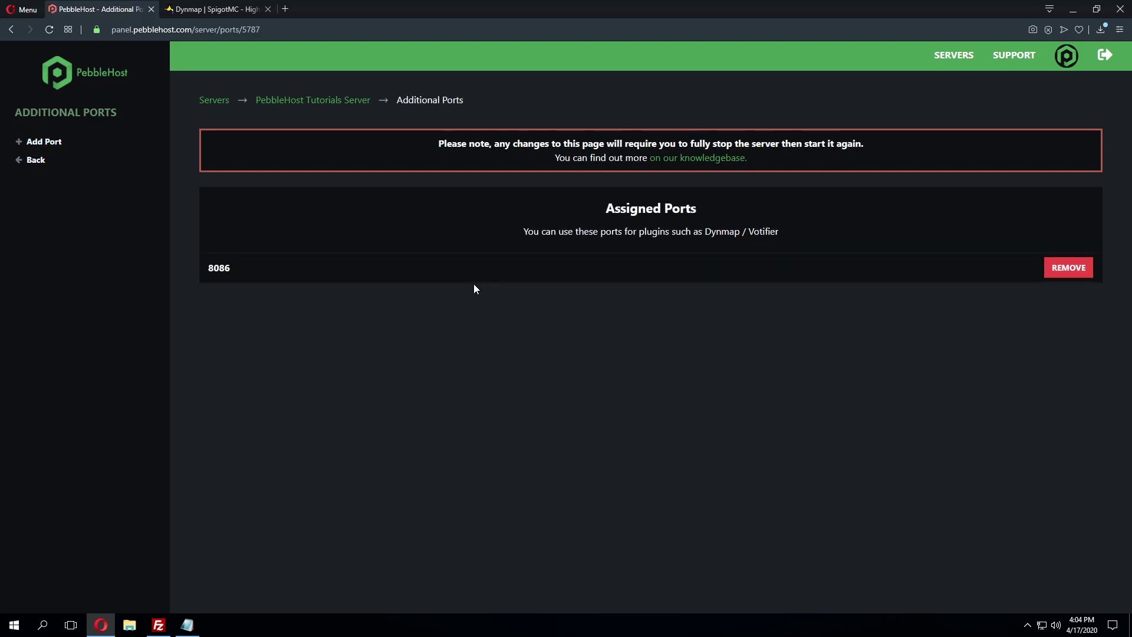
- Copy the assigned port 8086 and return to configuration.txt in Notepad
drag(277, 267, 206, 270)
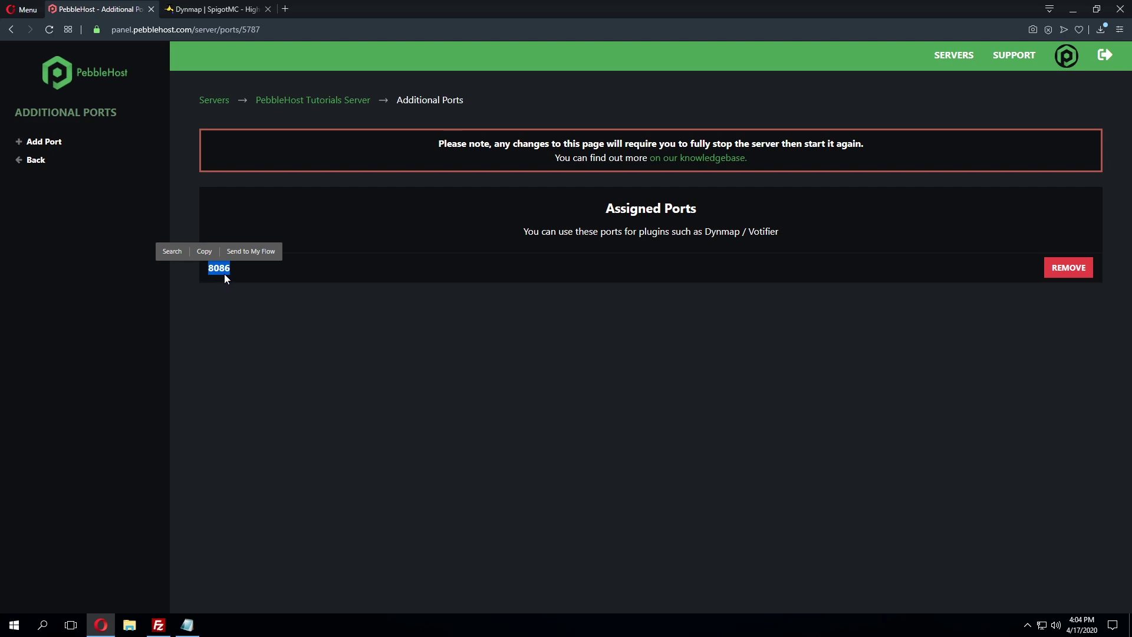
right_click(226, 269)
click(255, 310)
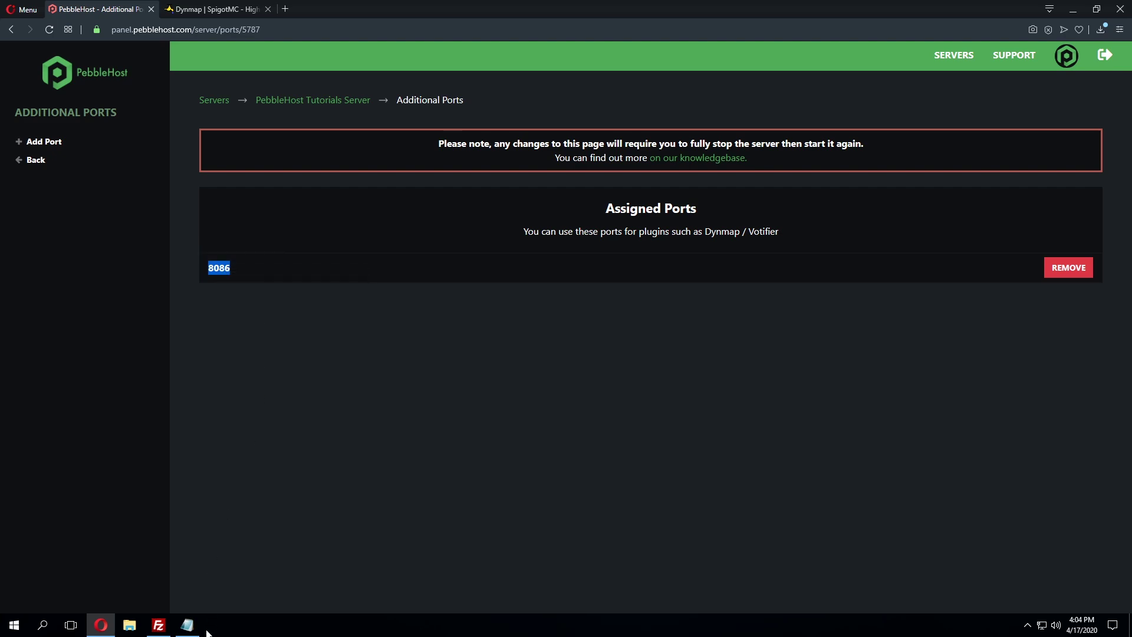
click(187, 625)
scroll(367, 357, down, 6)
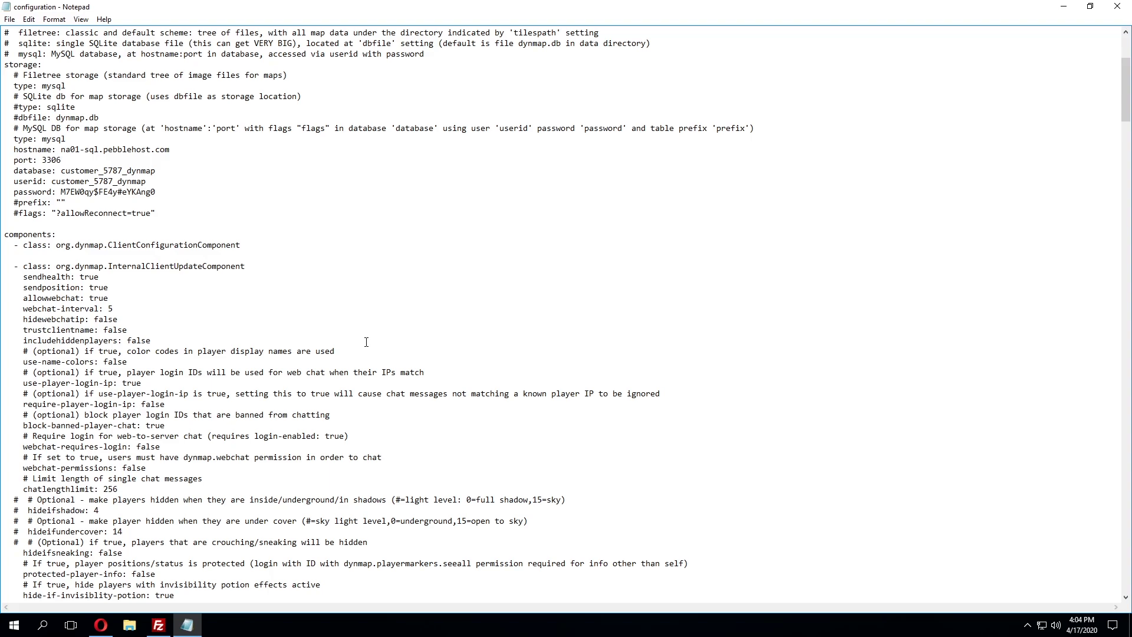
- Locate the webserver-port setting in configuration.txt
key(ctrl+f)
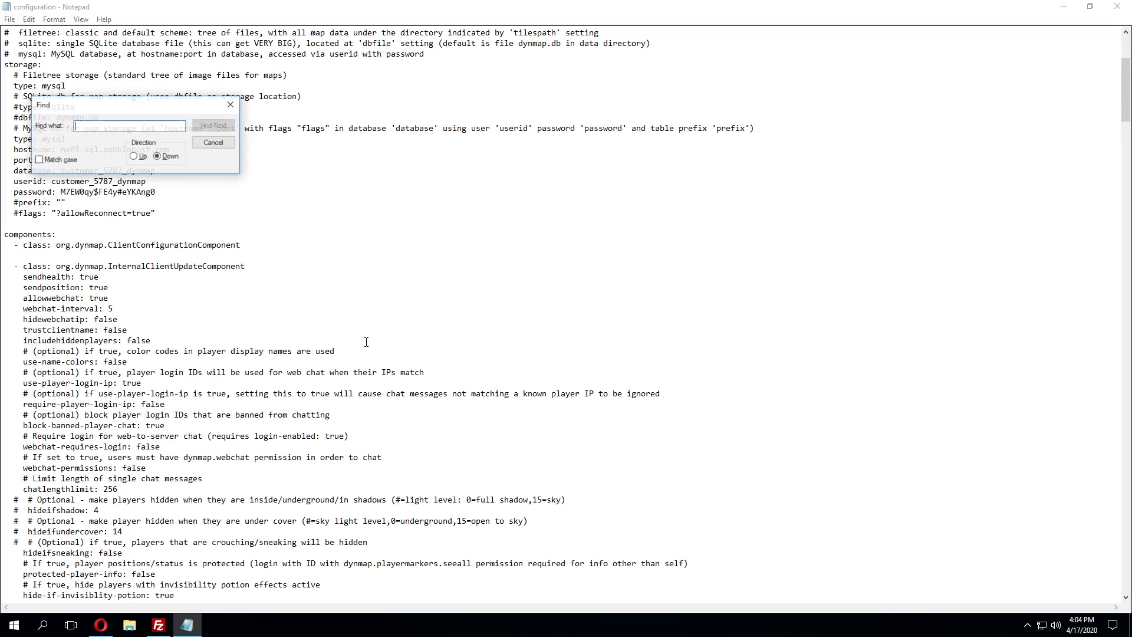
text(webserv)
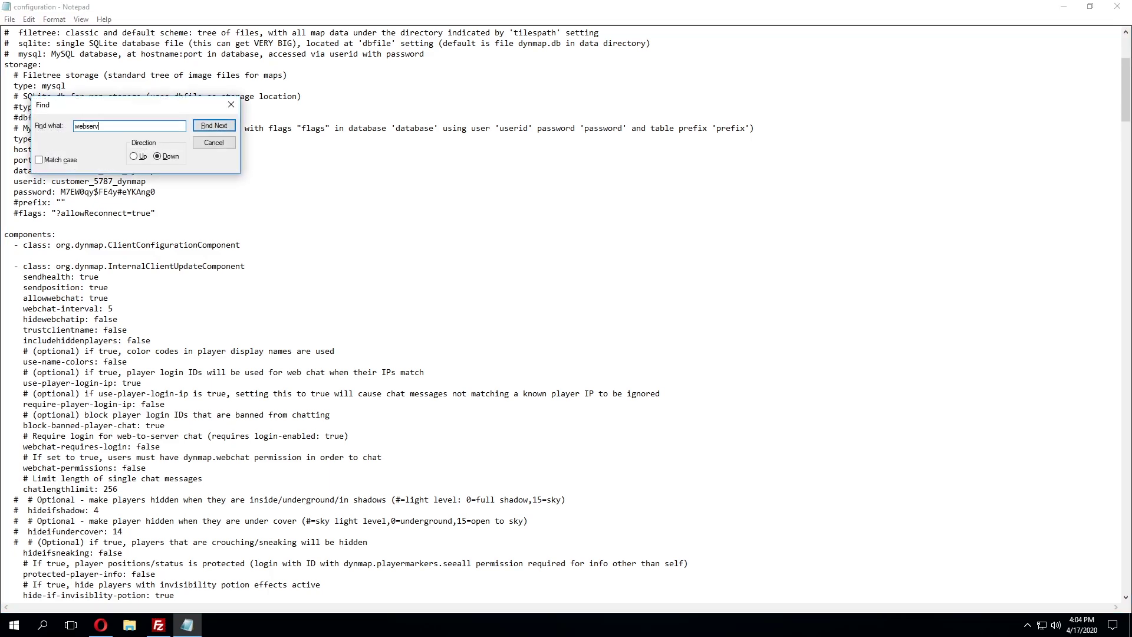
text(er-port)
key(Return)
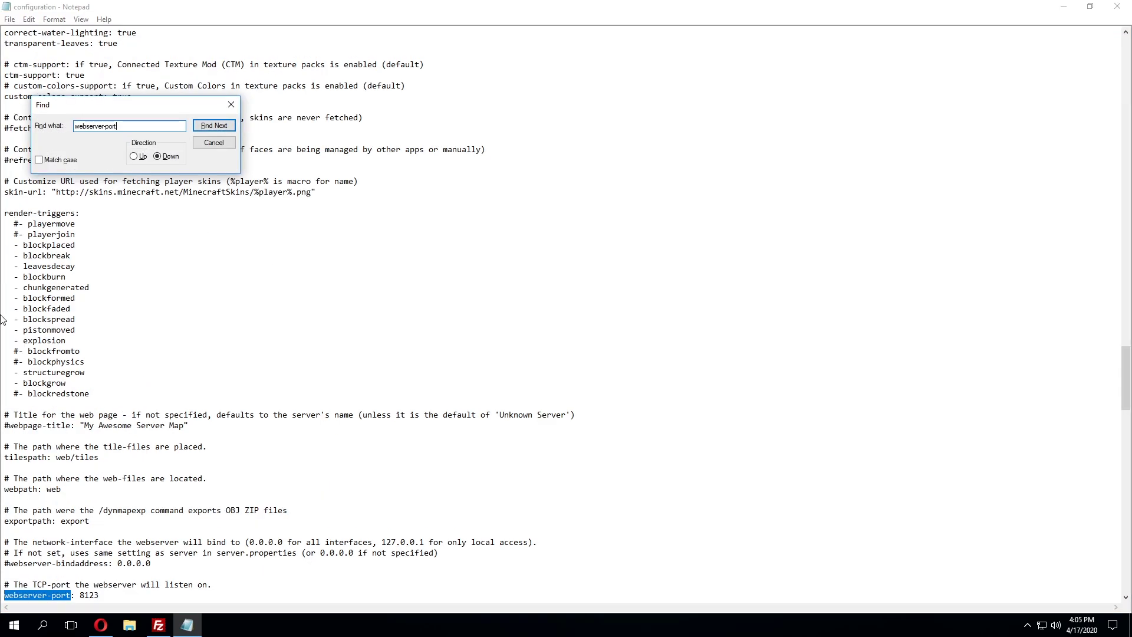
click(231, 104)
scroll(85, 552, down, 5)
scroll(85, 552, down, 4)
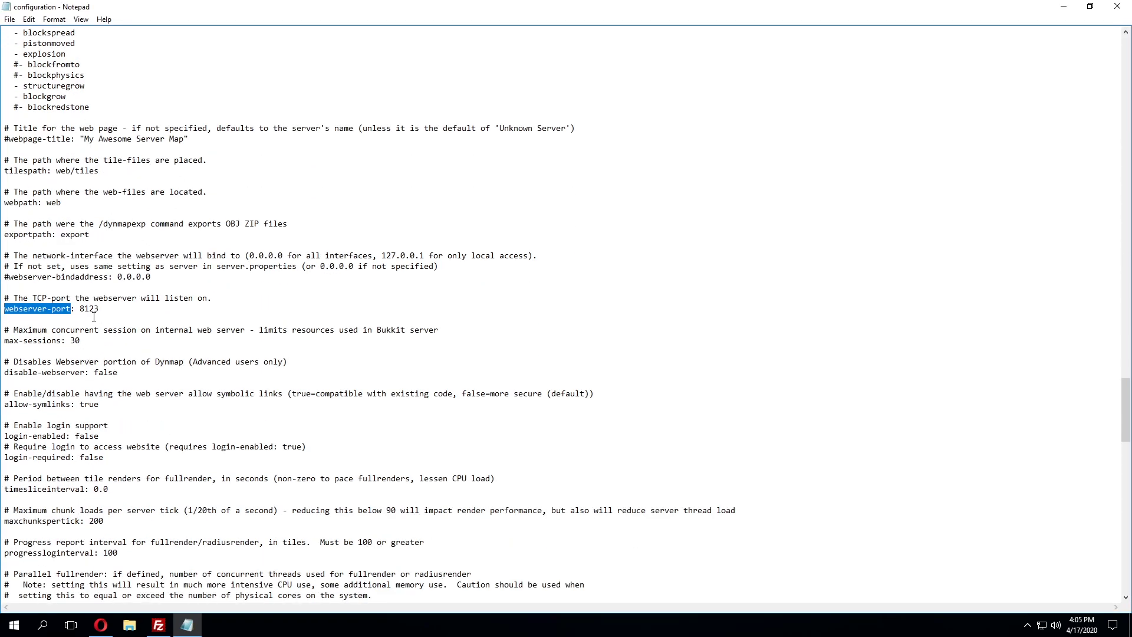
- Replace port 8123 with 8086 and save the file
click(120, 307)
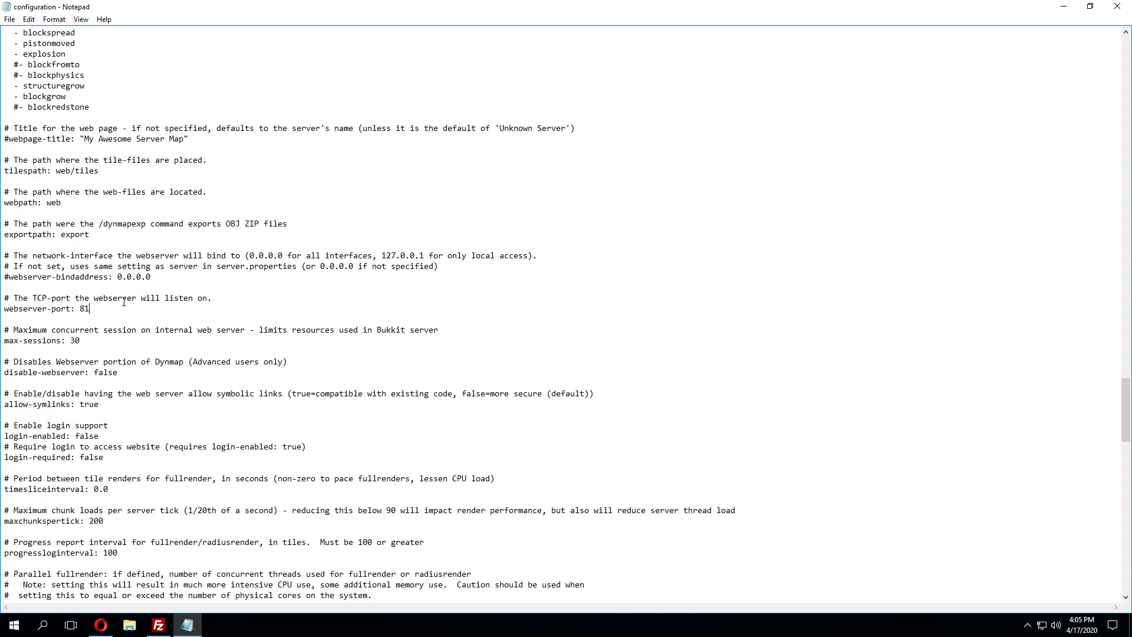
text(8086)
click(9, 19)
click(18, 55)
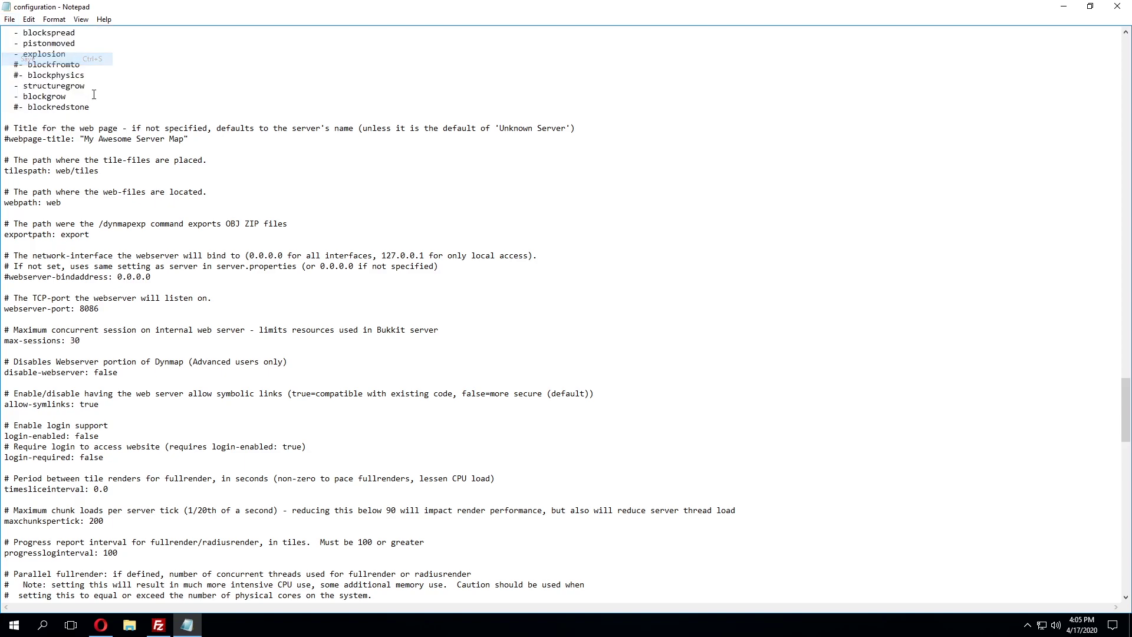
- Close Notepad and upload the edited configuration.txt to /plugins/dynmap via FileZilla
click(1118, 6)
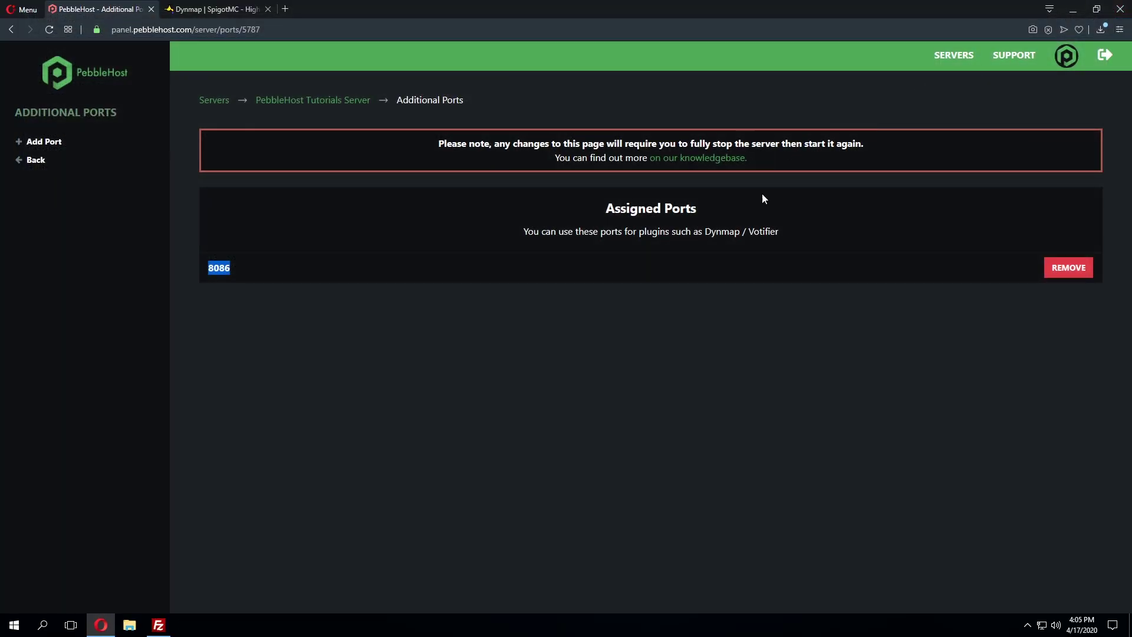
click(158, 626)
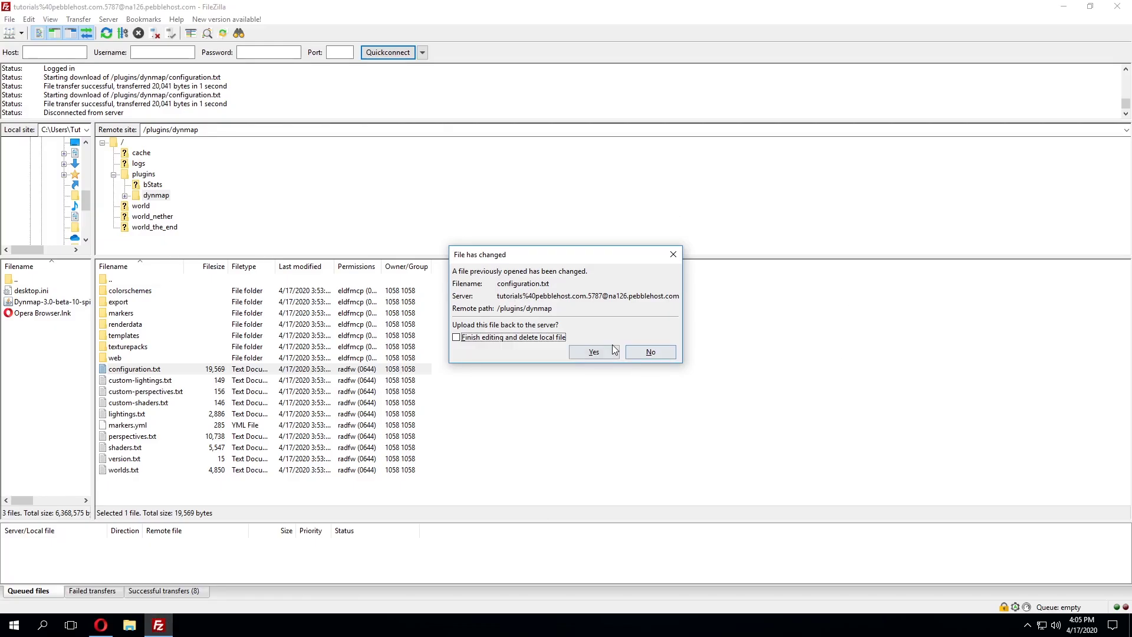
click(595, 353)
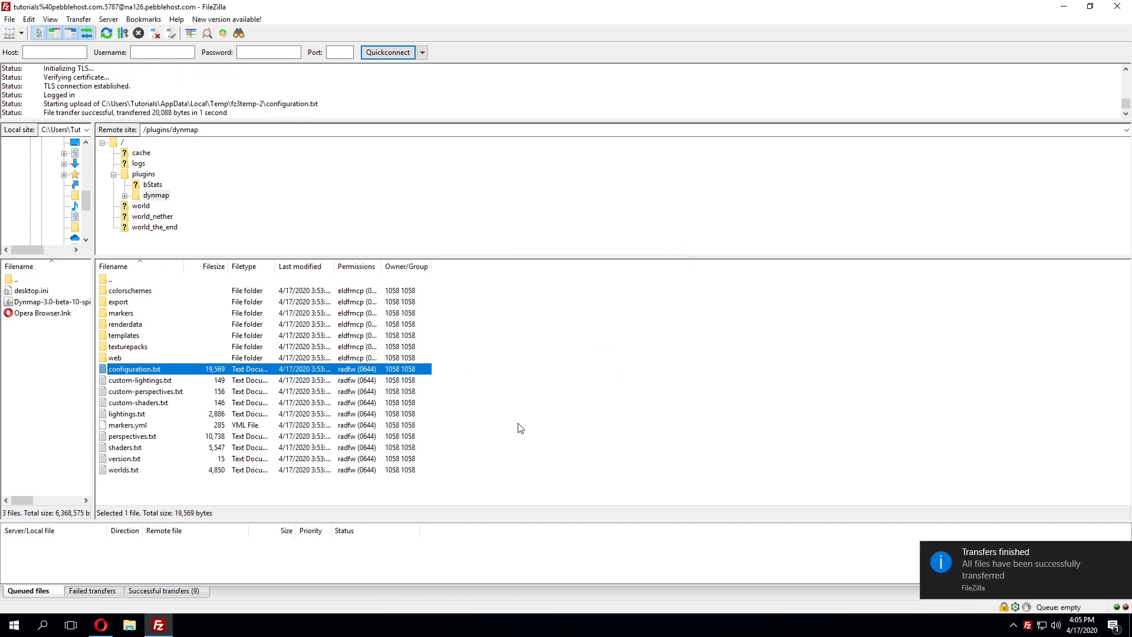
click(100, 625)
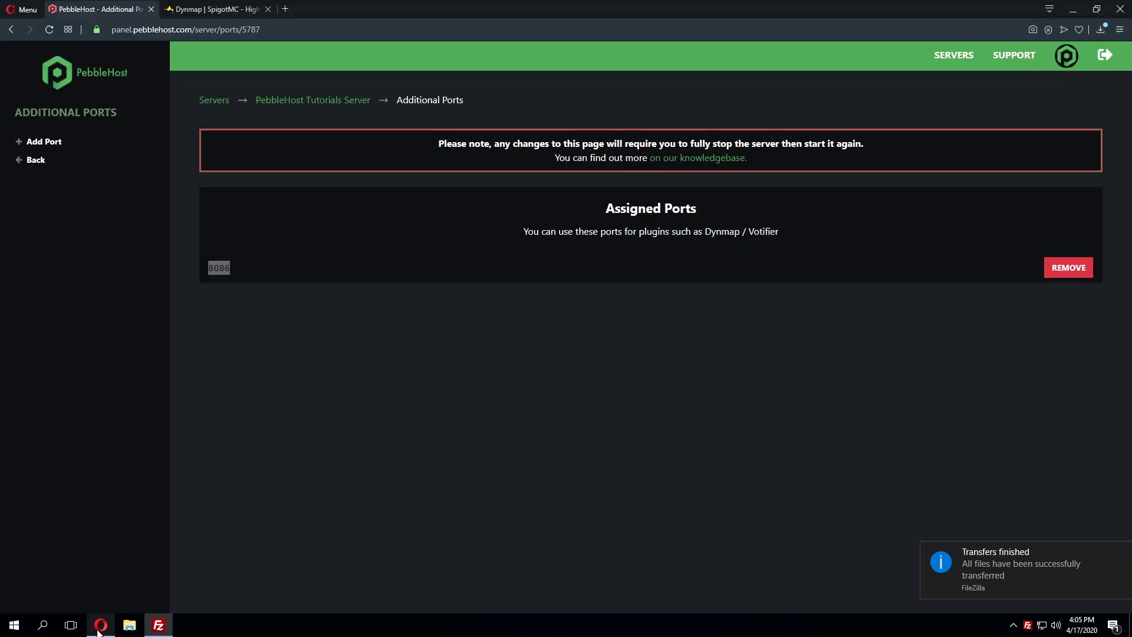
click(342, 104)
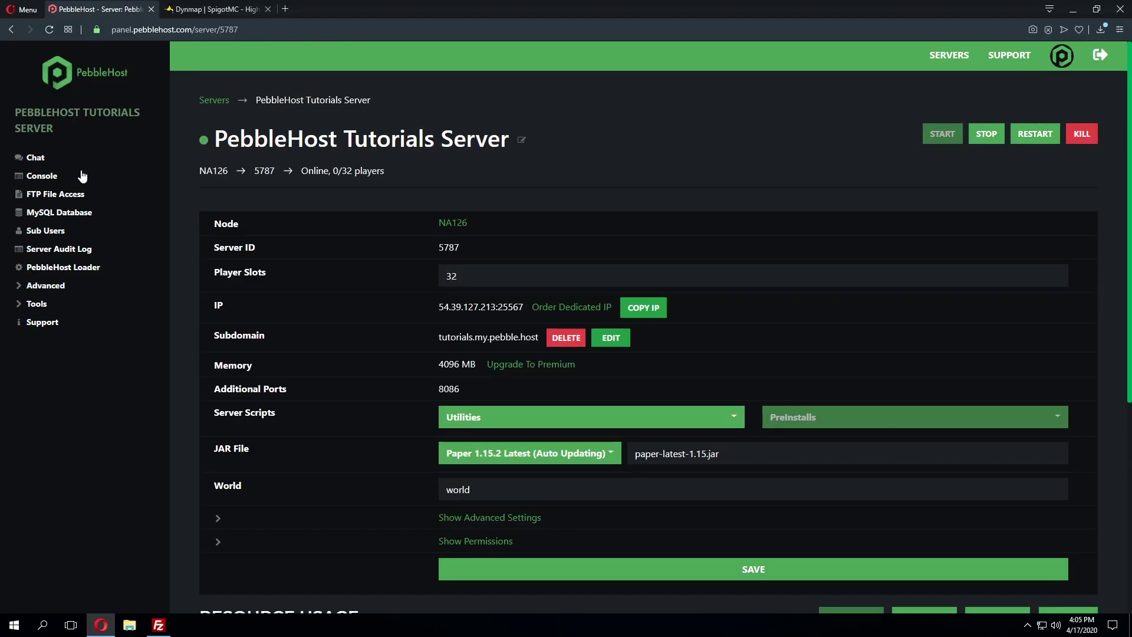
click(72, 177)
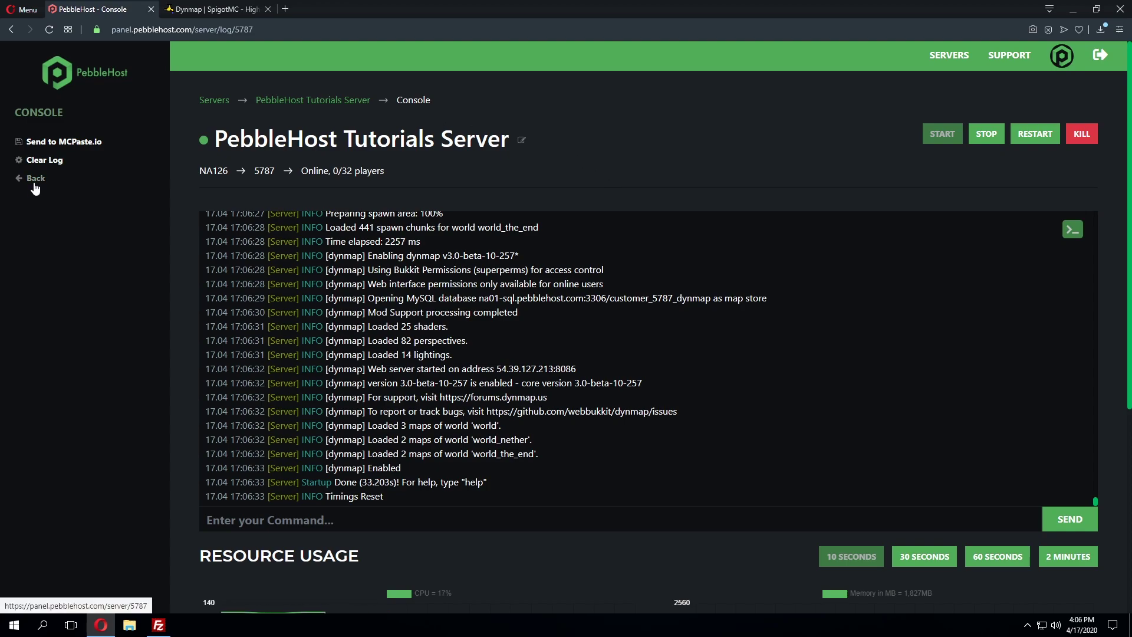
click(34, 182)
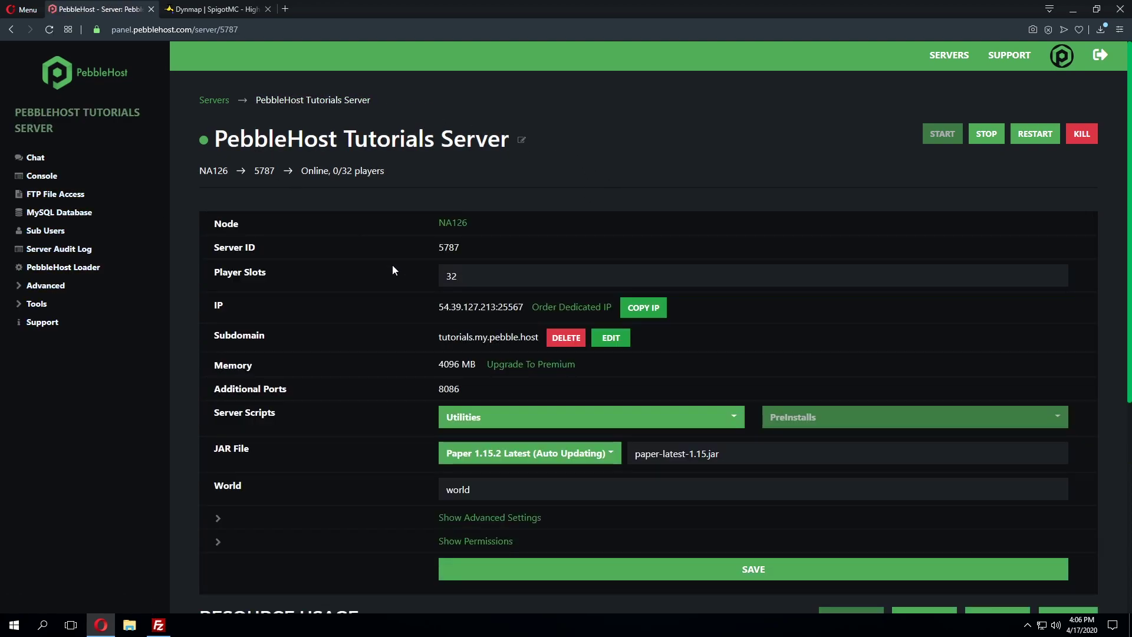
drag(437, 308, 496, 310)
right_click(469, 307)
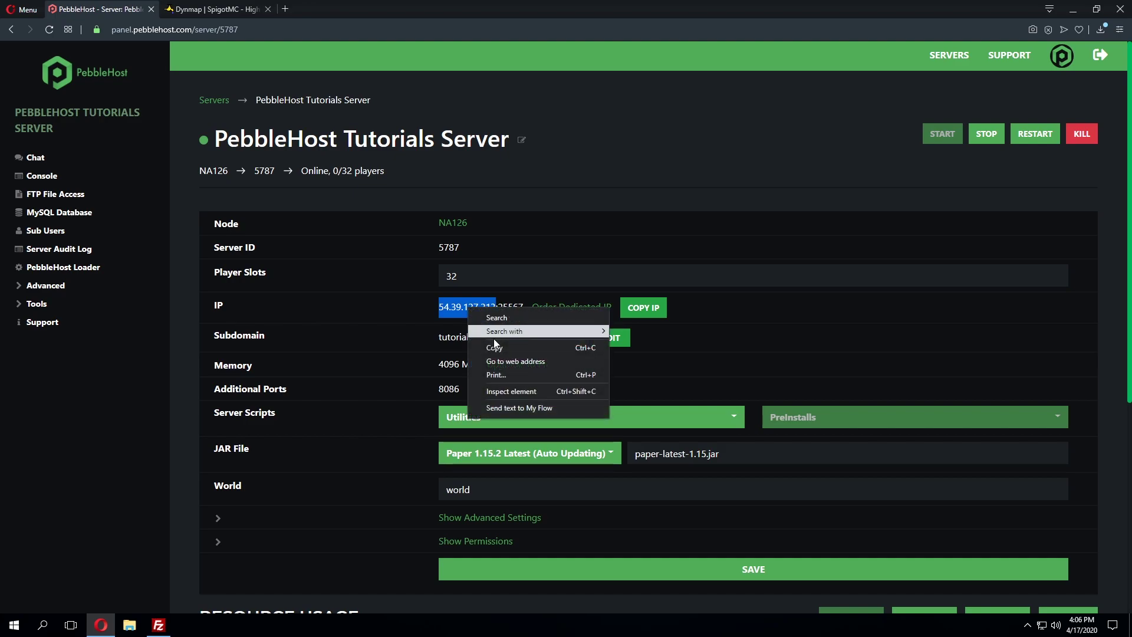
click(494, 346)
click(392, 293)
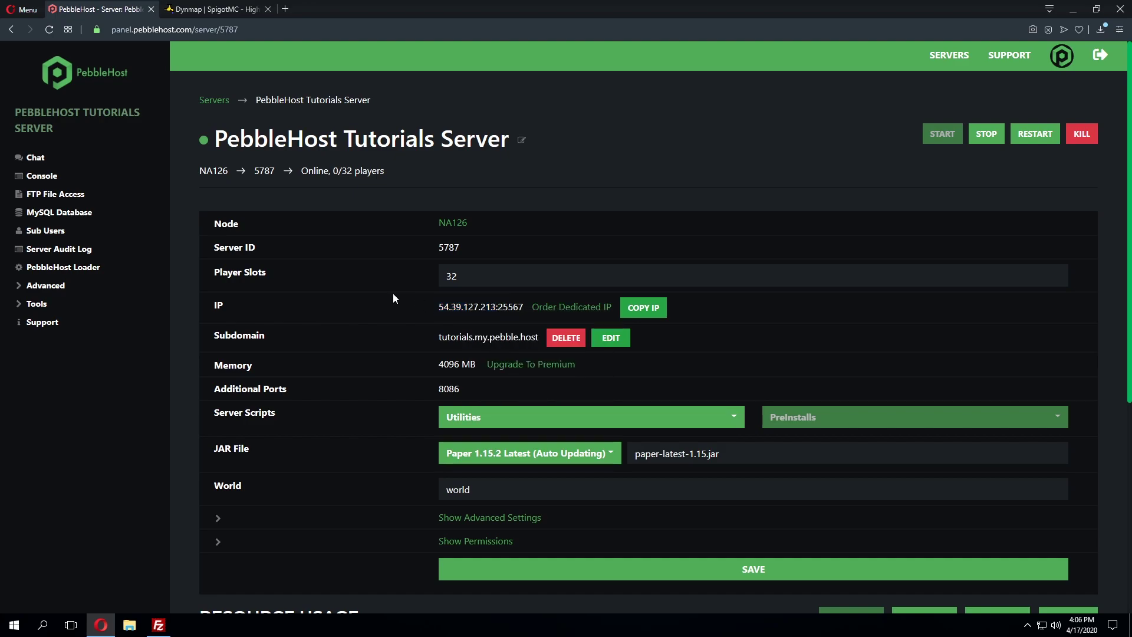
click(61, 292)
- In a new tab, load the server IP with port 8086 copied from Additional Ports
click(59, 376)
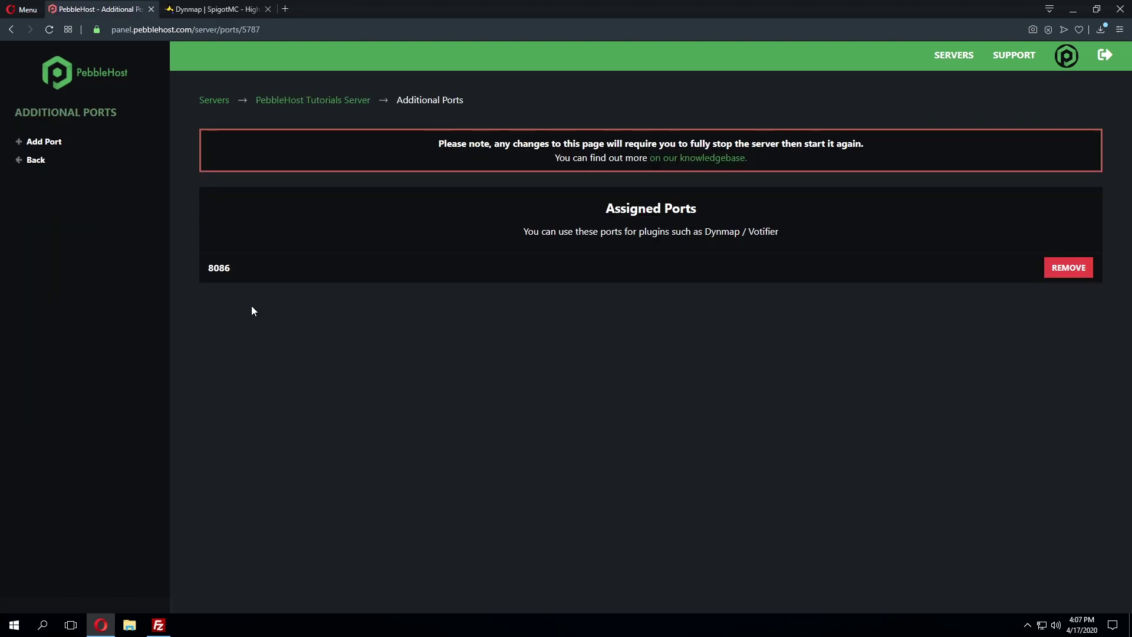
click(286, 9)
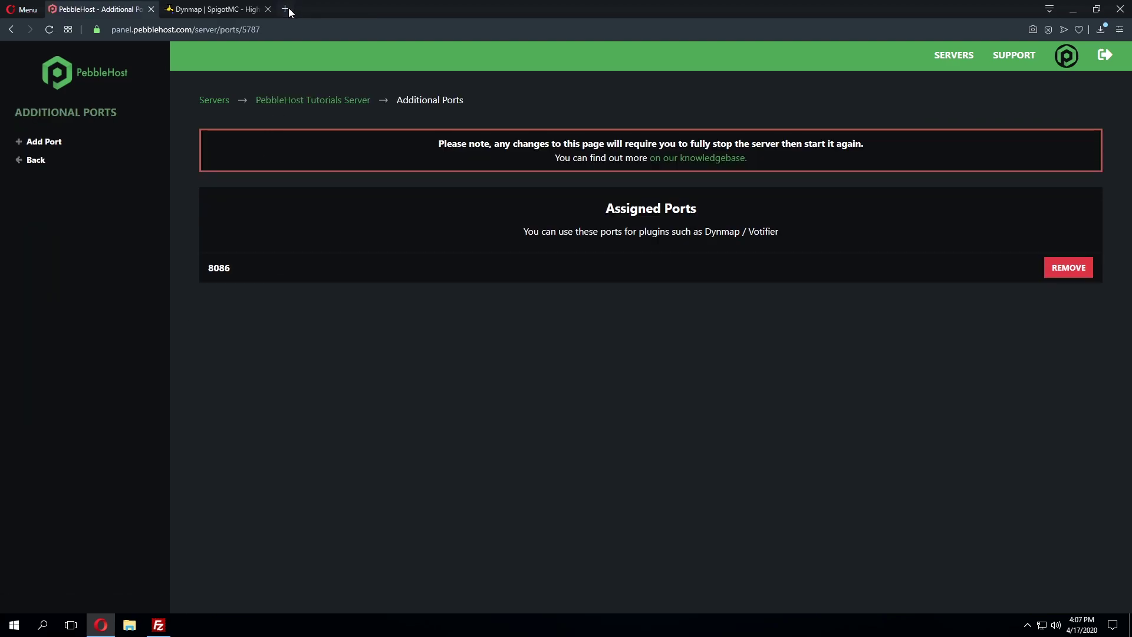
key(ctrl+v)
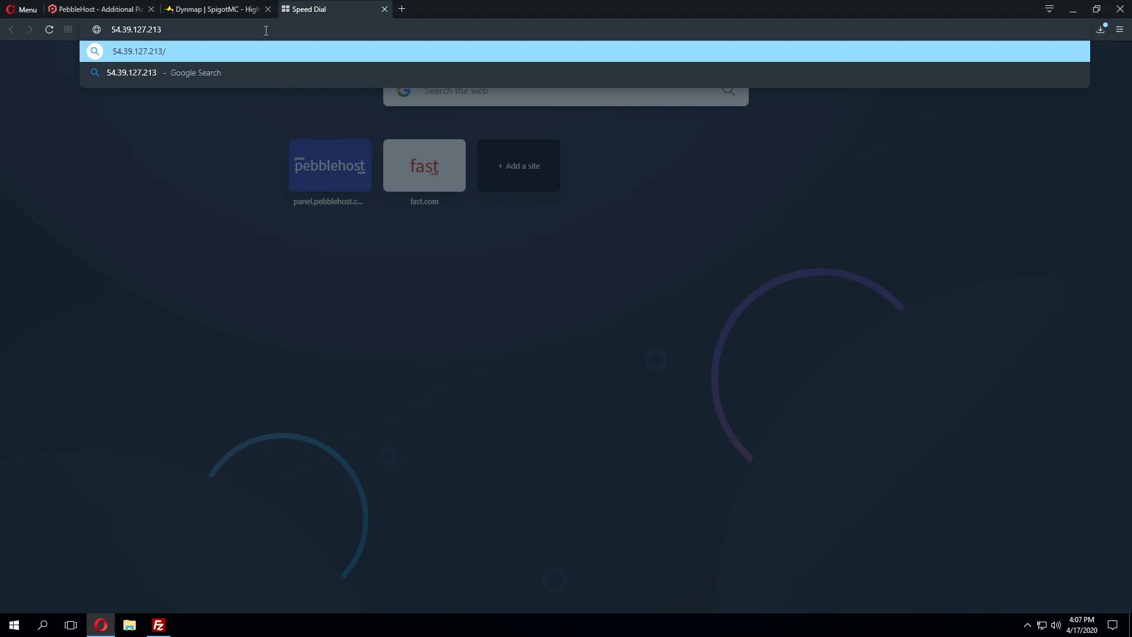
text(:)
click(97, 9)
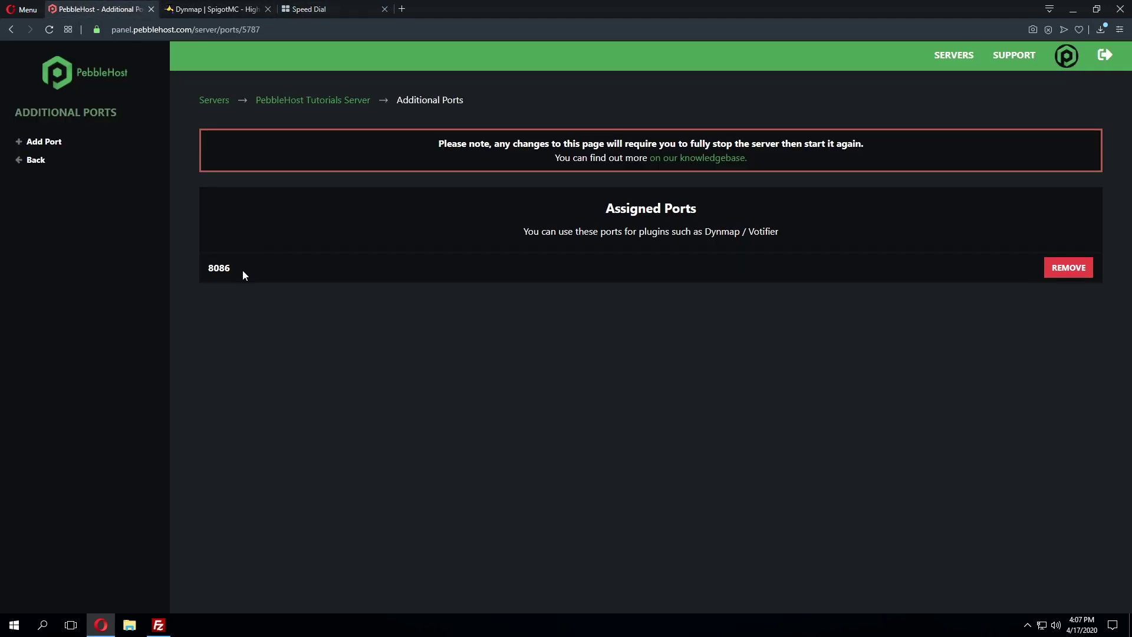
drag(242, 270, 209, 271)
key(ctrl+c)
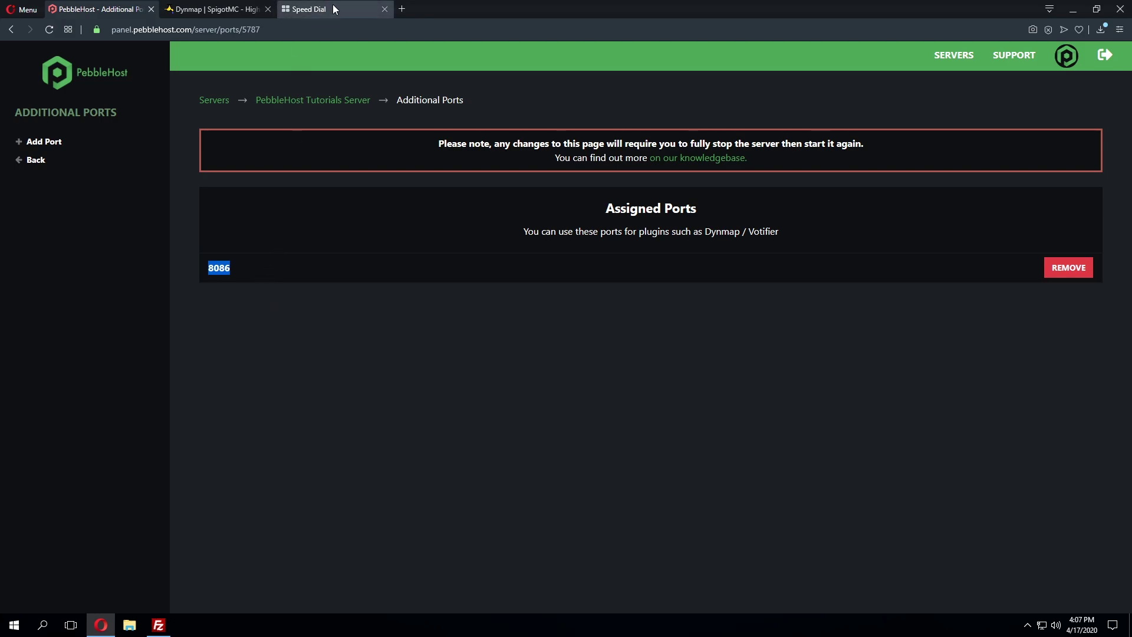
click(336, 9)
key(ctrl+v)
key(Return)
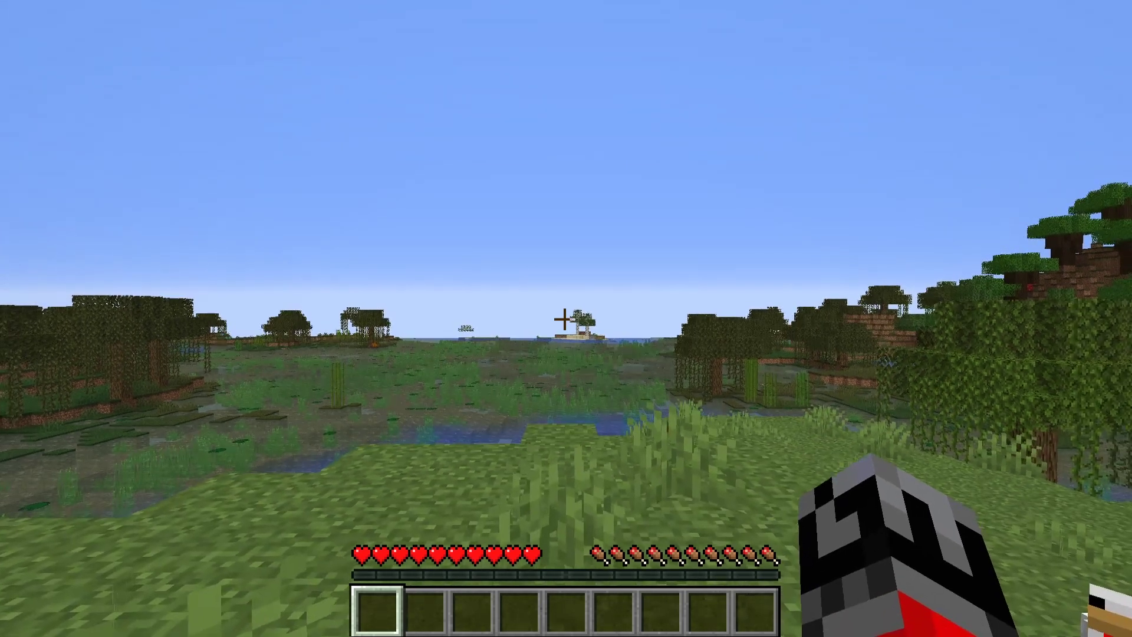
- Run /plugins in chat to confirm dynmap is the server's only plugin
text(/plu)
key(Tab)
key(Return)
key(w)
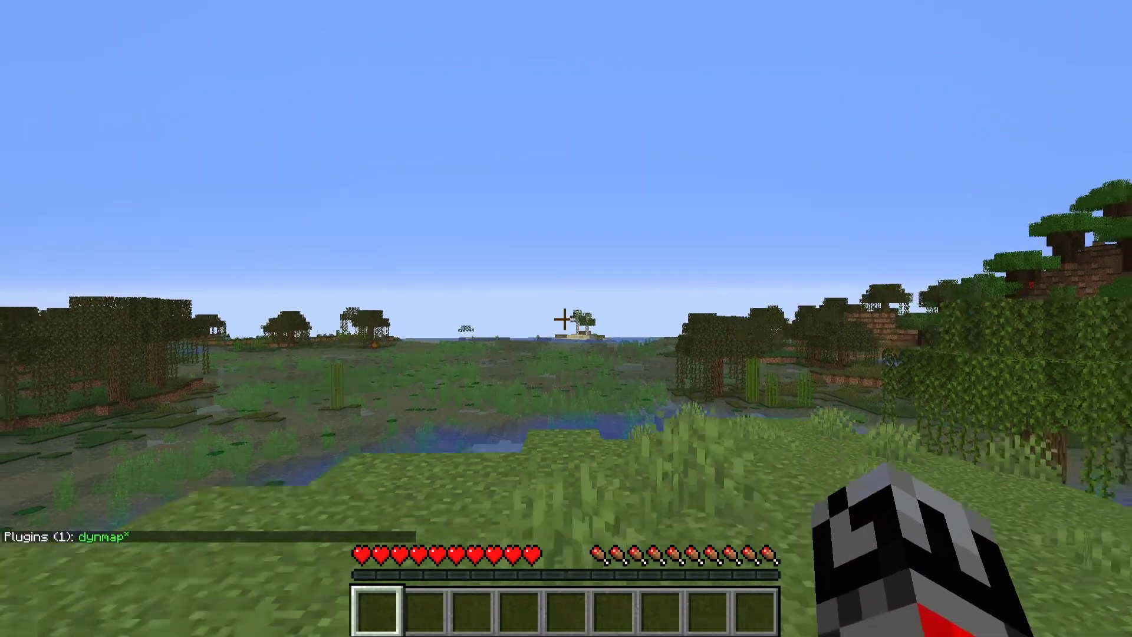
key(w)
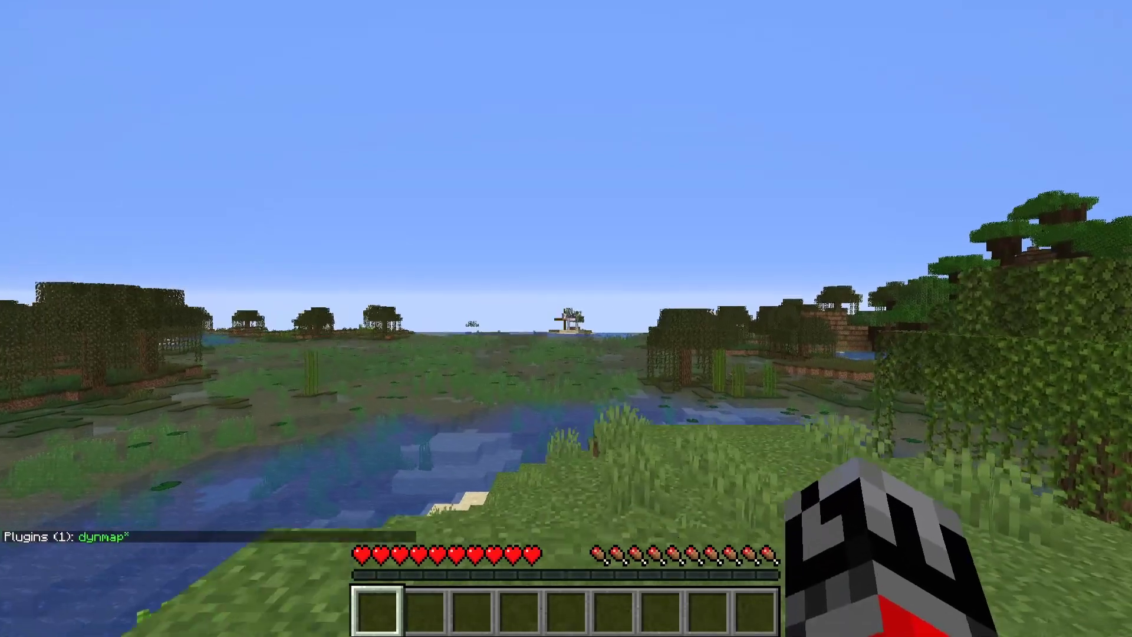
- Run /dynmap in chat to list its subcommands, such as fullrender
text(/)
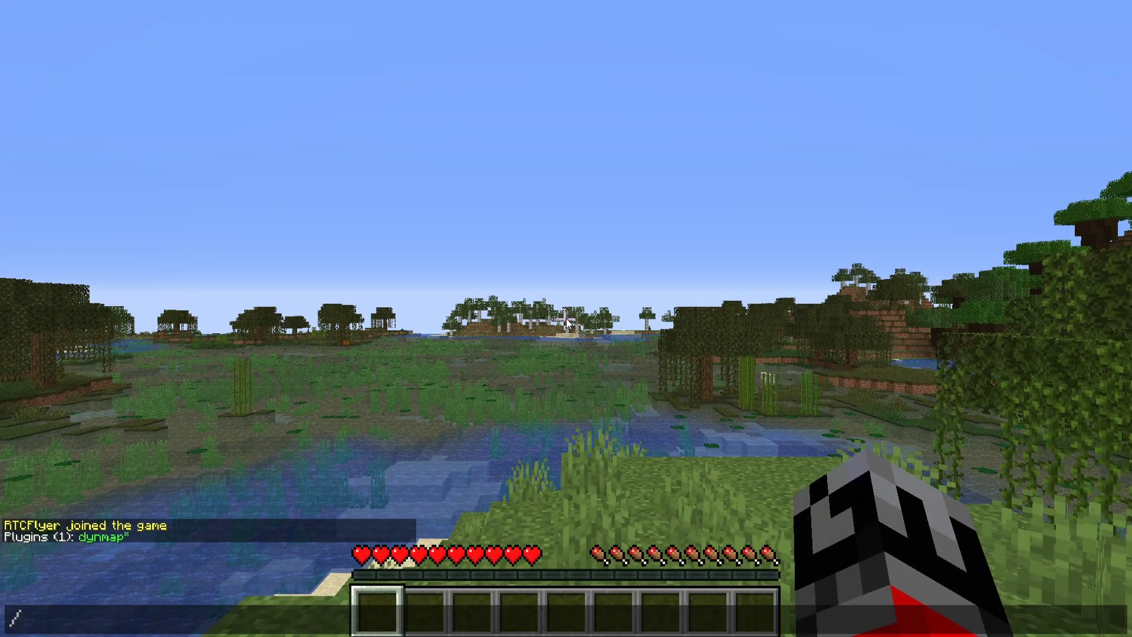
text(dynmap)
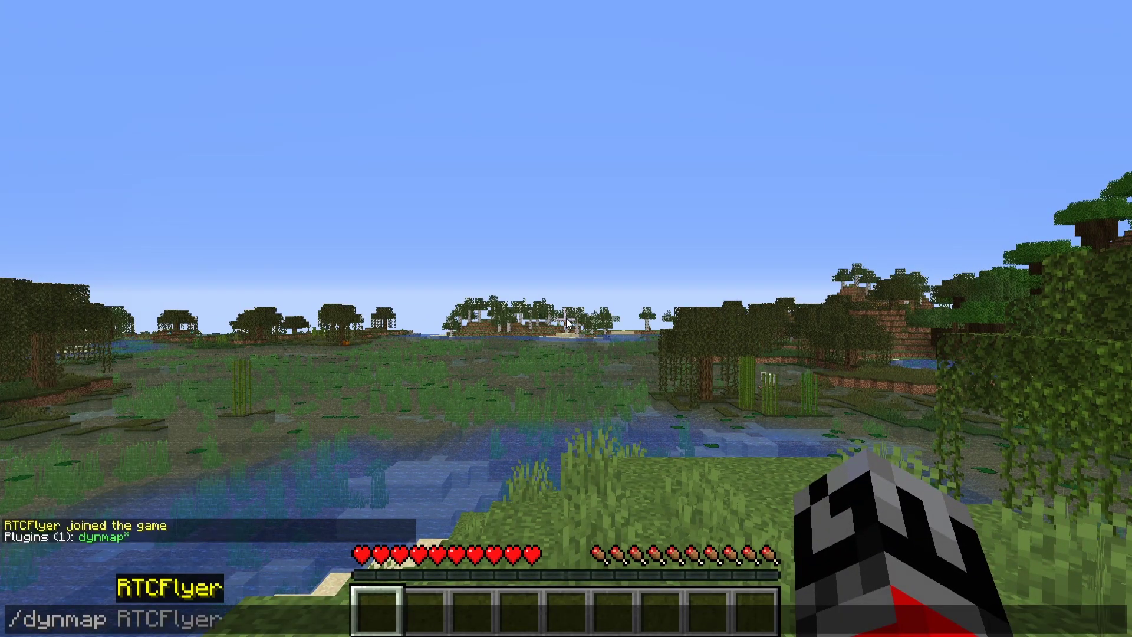
key(Return)
key(w)
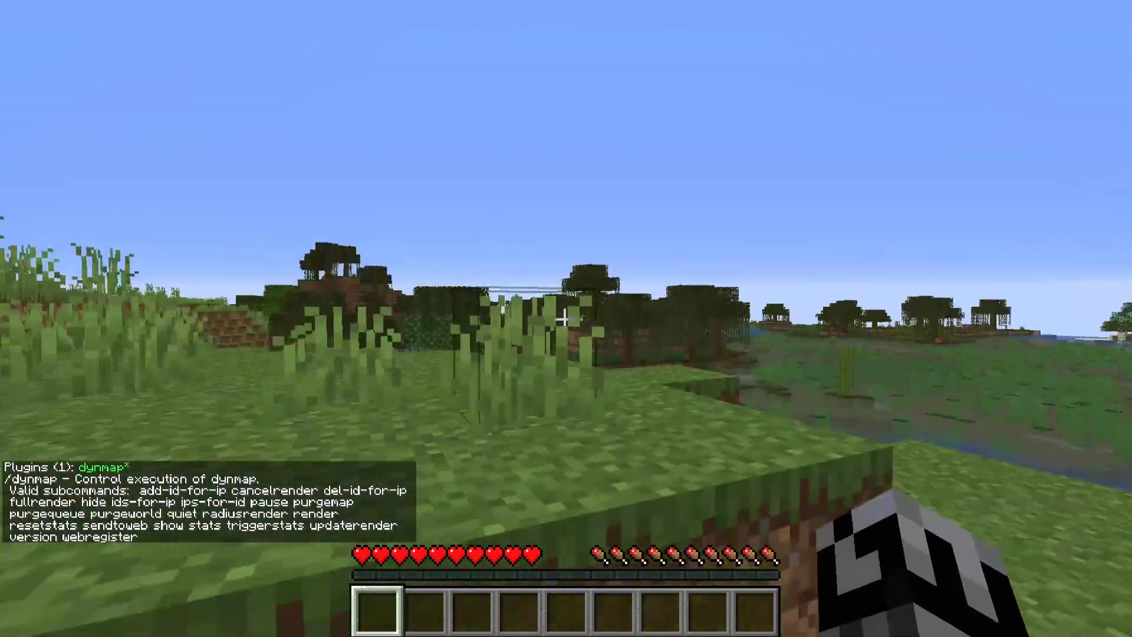
text(t)
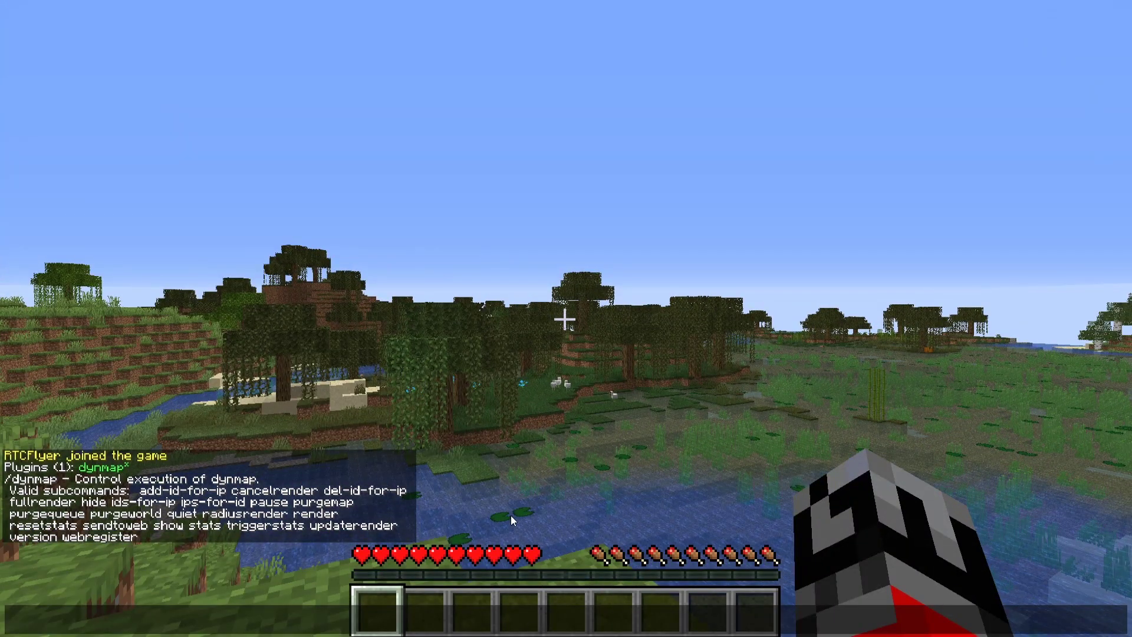
text(/dynmap)
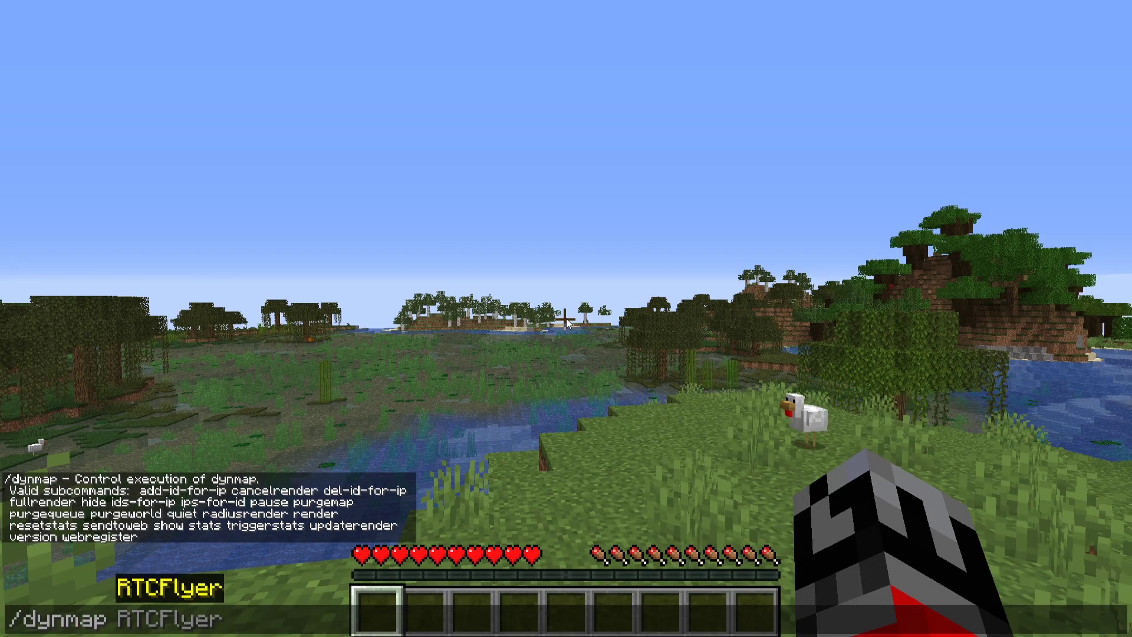
- Finish and send the /dynmap fullrender command to render the whole world
text(fullrendr)
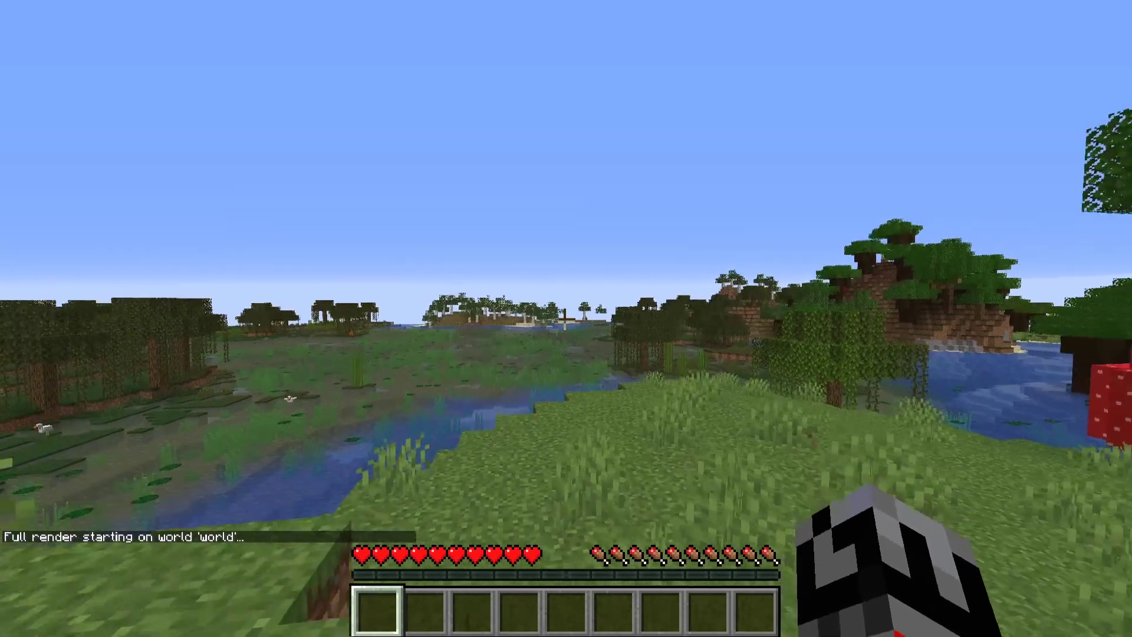
key(t)
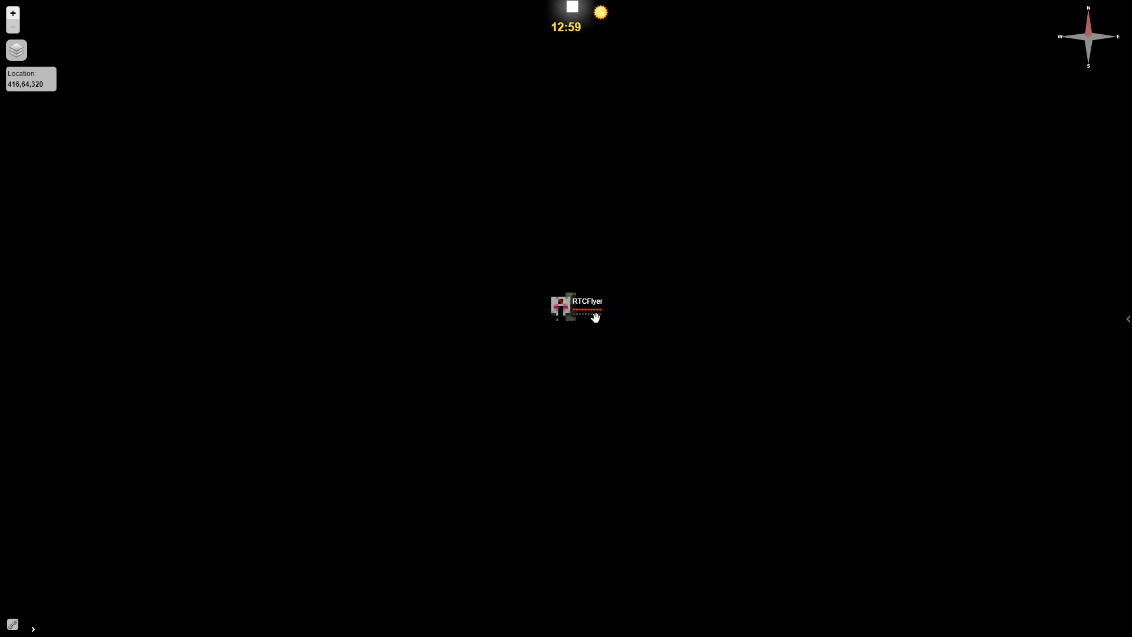
- Zoom around the rendered terrain near the player and slide out the Map Types sidebar
scroll(599, 339, up, 1)
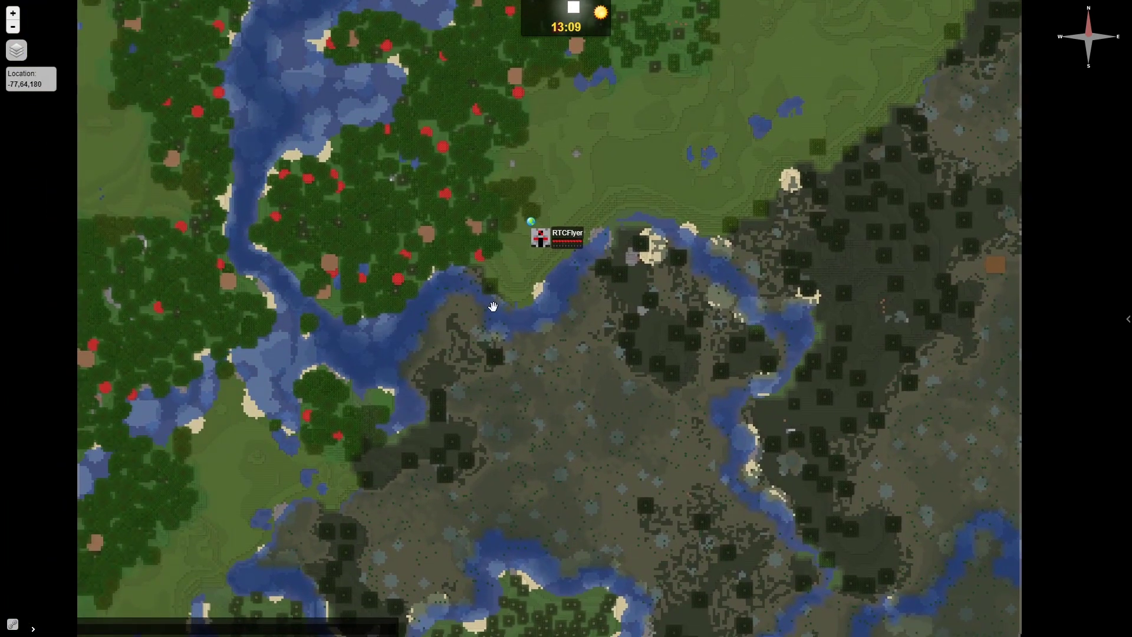
scroll(548, 246, up, 1)
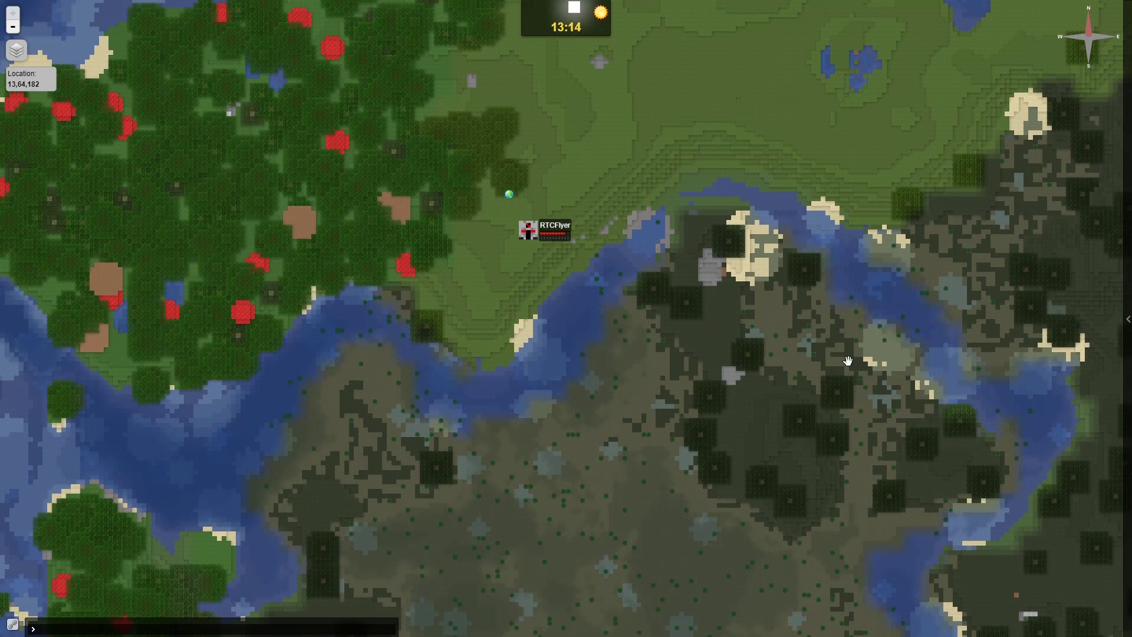
scroll(544, 261, down, 2)
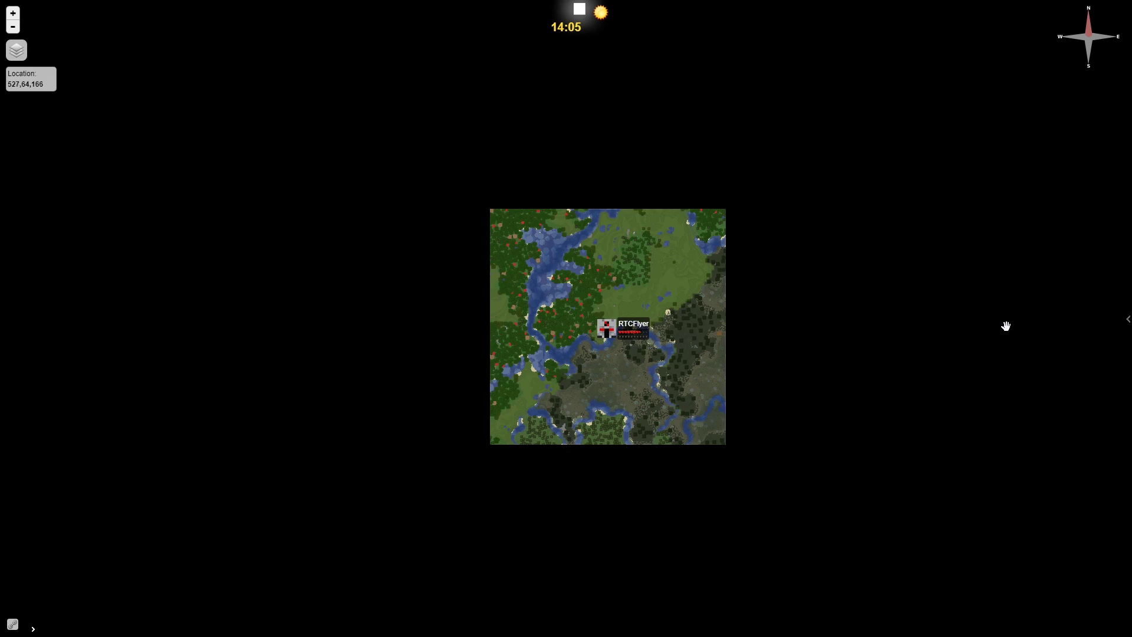
mouse_move(1120, 319)
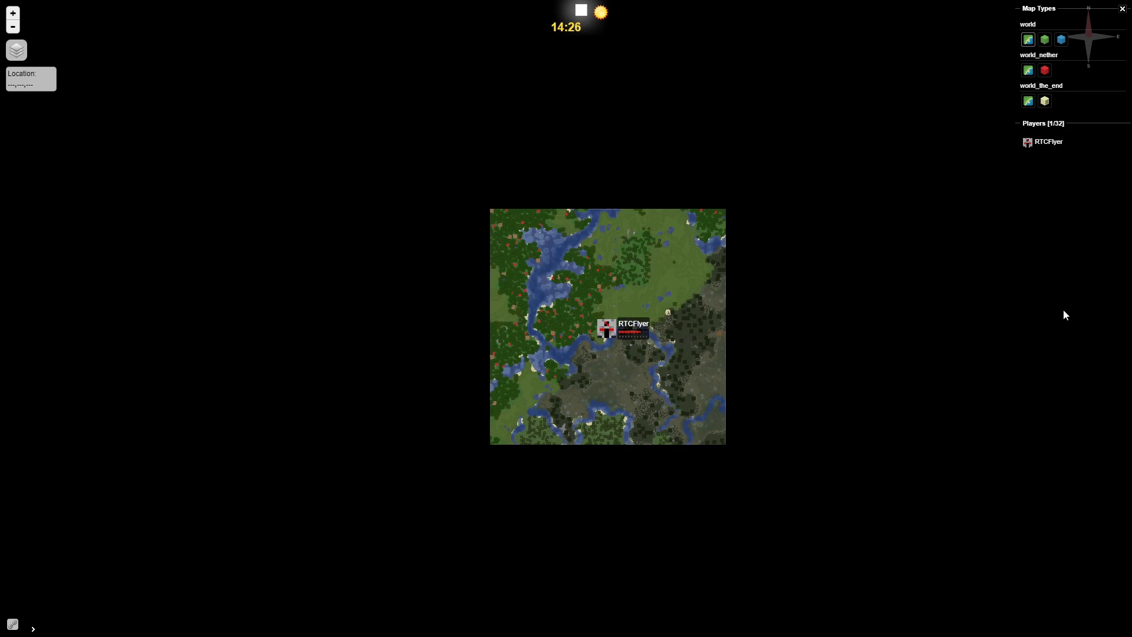
- Centre the map on the listed player, zoom in, and switch to the 3D Surface view
click(1068, 145)
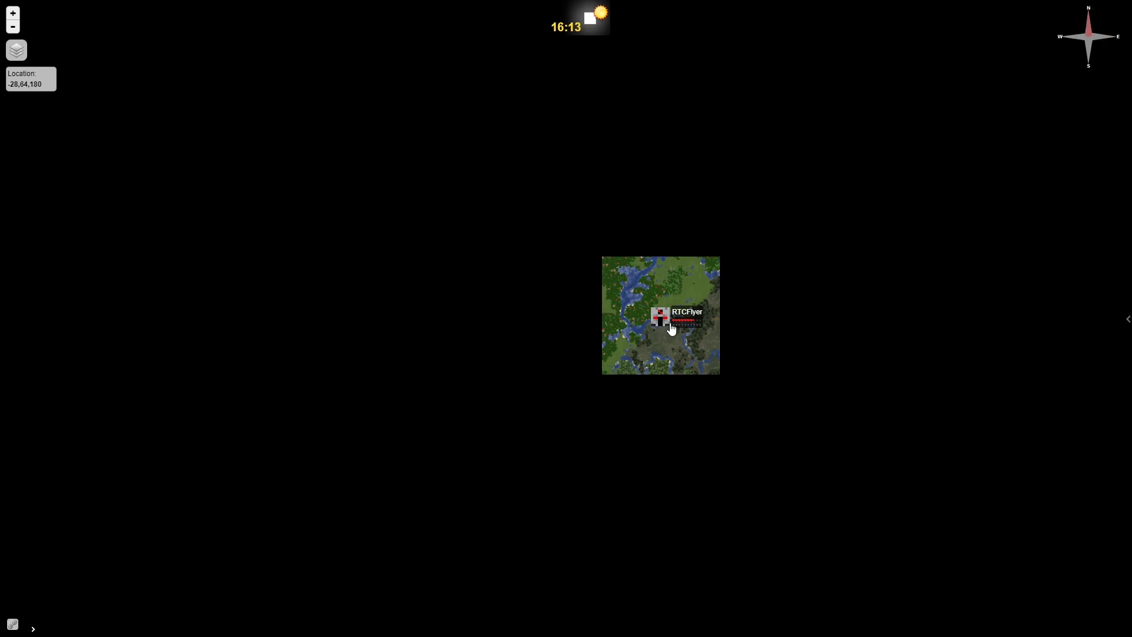
scroll(667, 323, up, 3)
scroll(637, 304, up, 3)
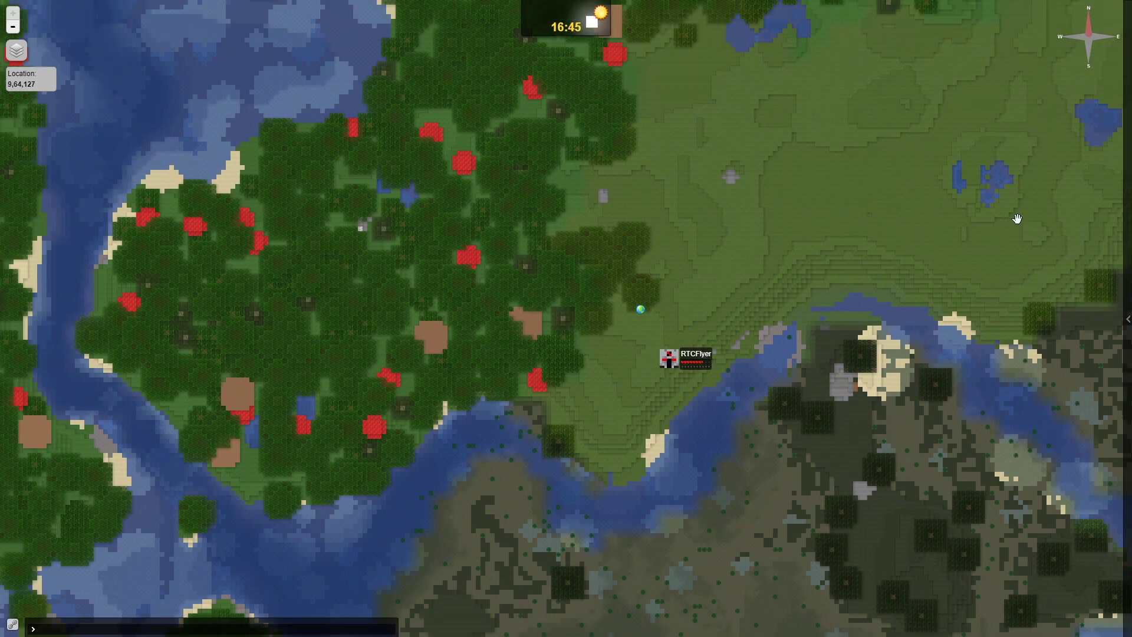
mouse_move(1127, 318)
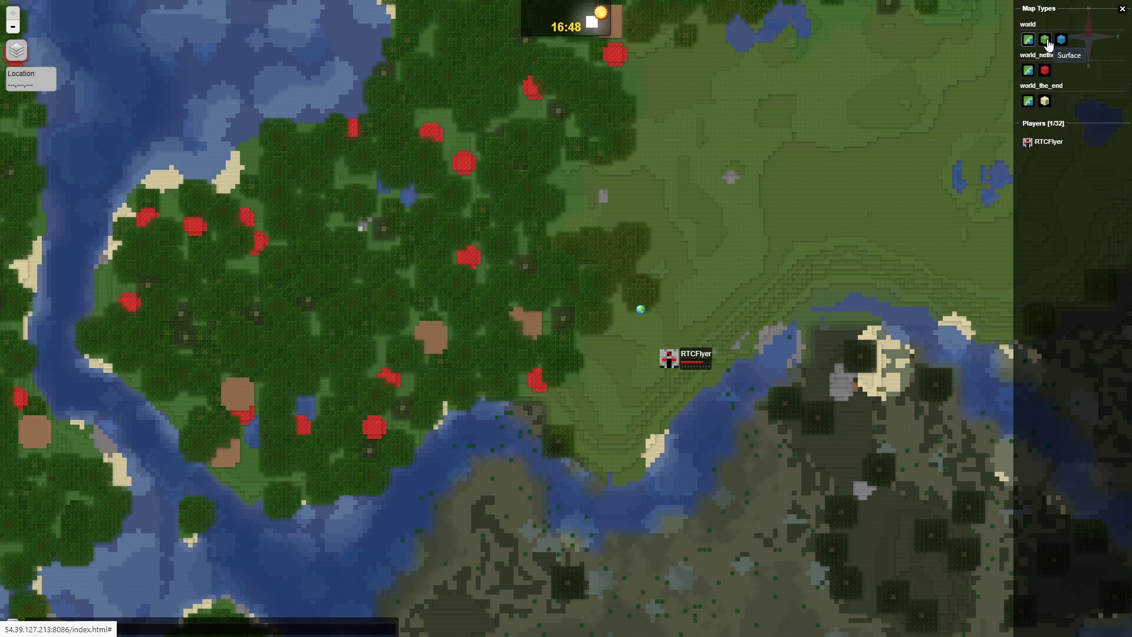
click(1046, 40)
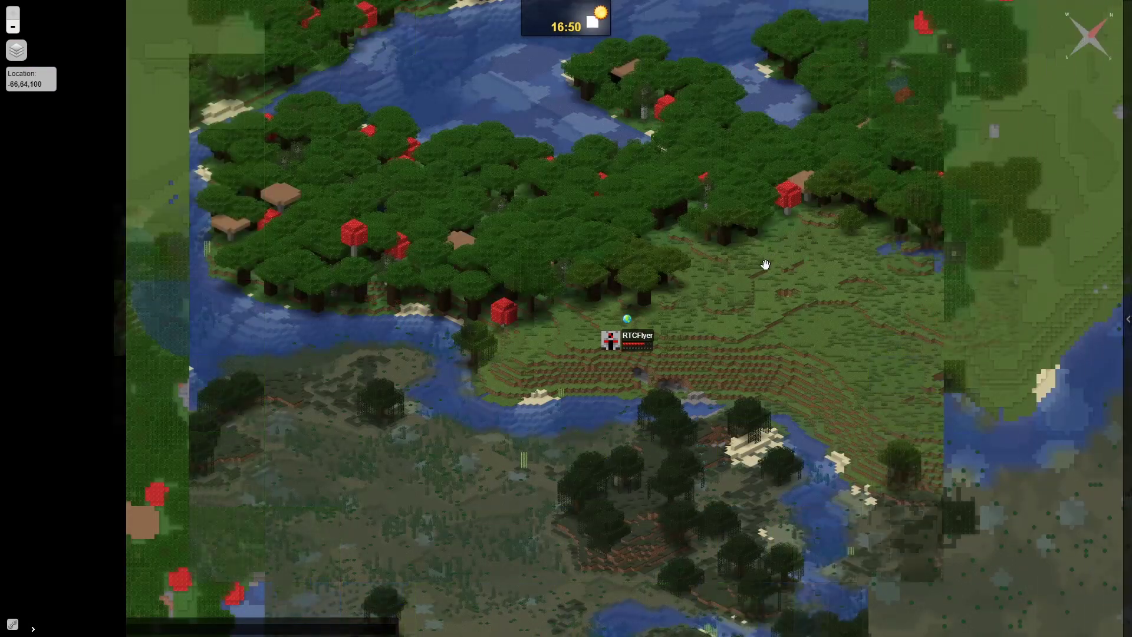
- Pan and zoom the surface map to bring the swamp and river into view
scroll(765, 267, down, 1)
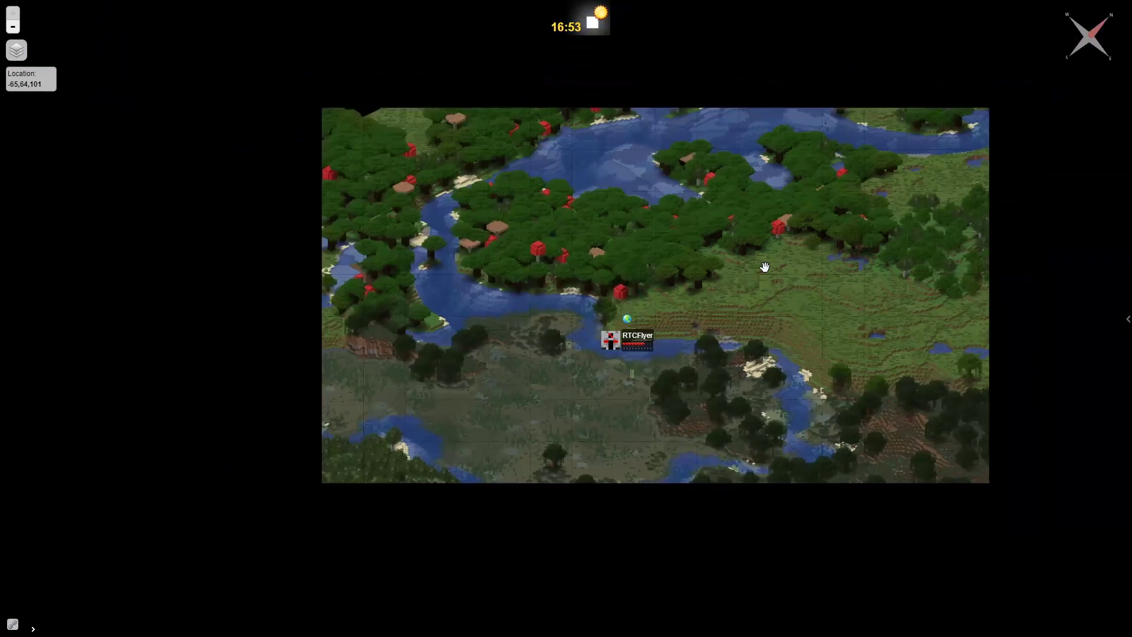
scroll(684, 316, up, 2)
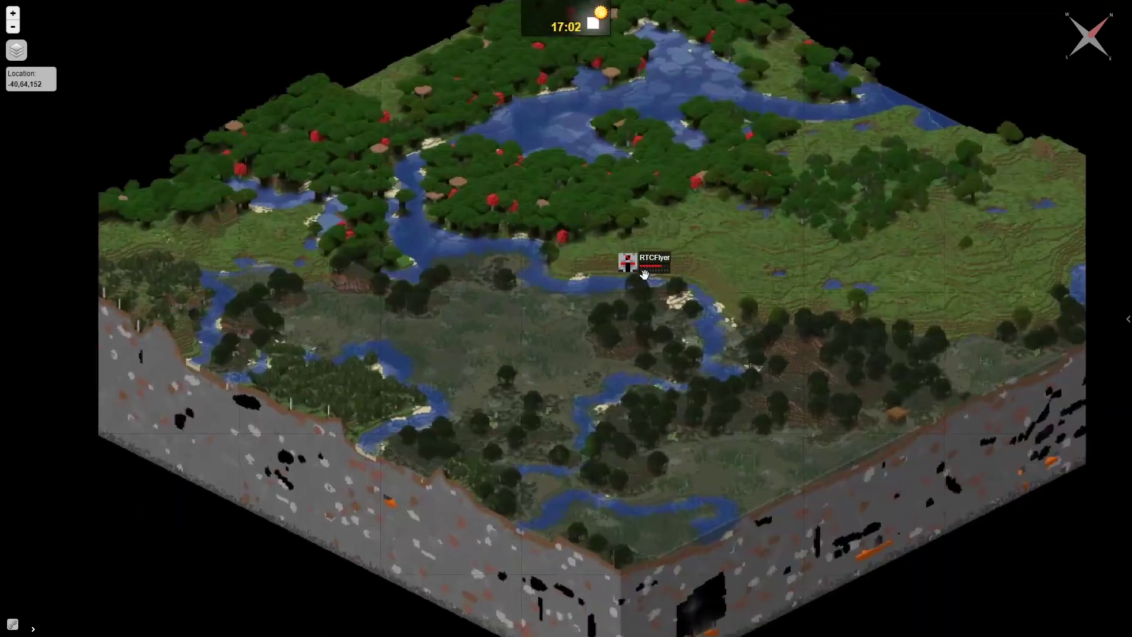
scroll(599, 189, up, 1)
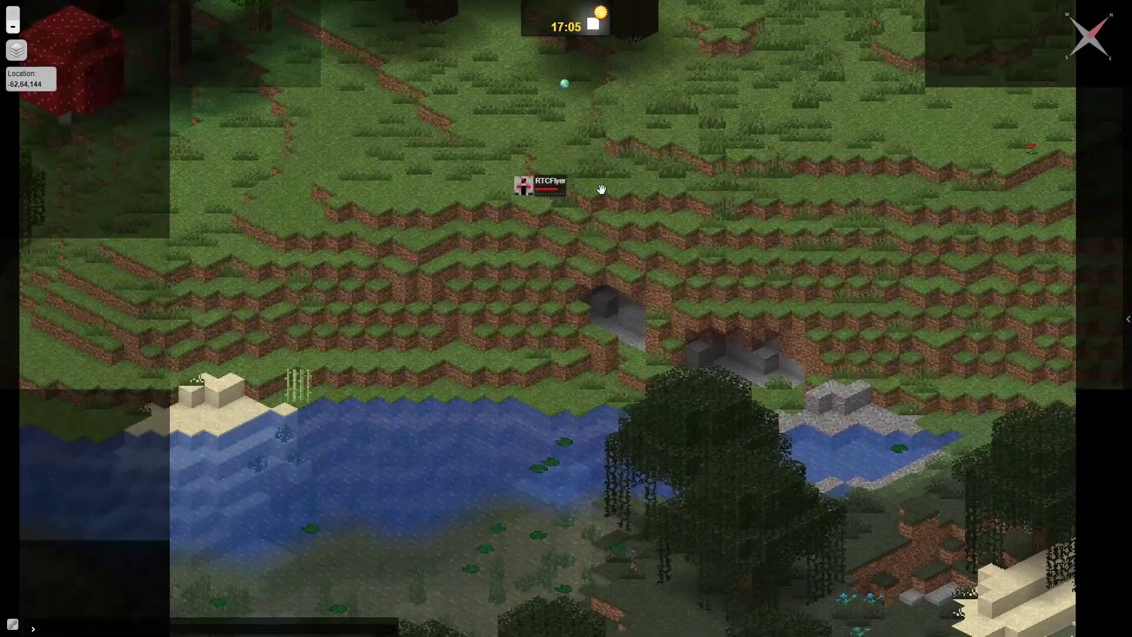
drag(649, 182, 678, 260)
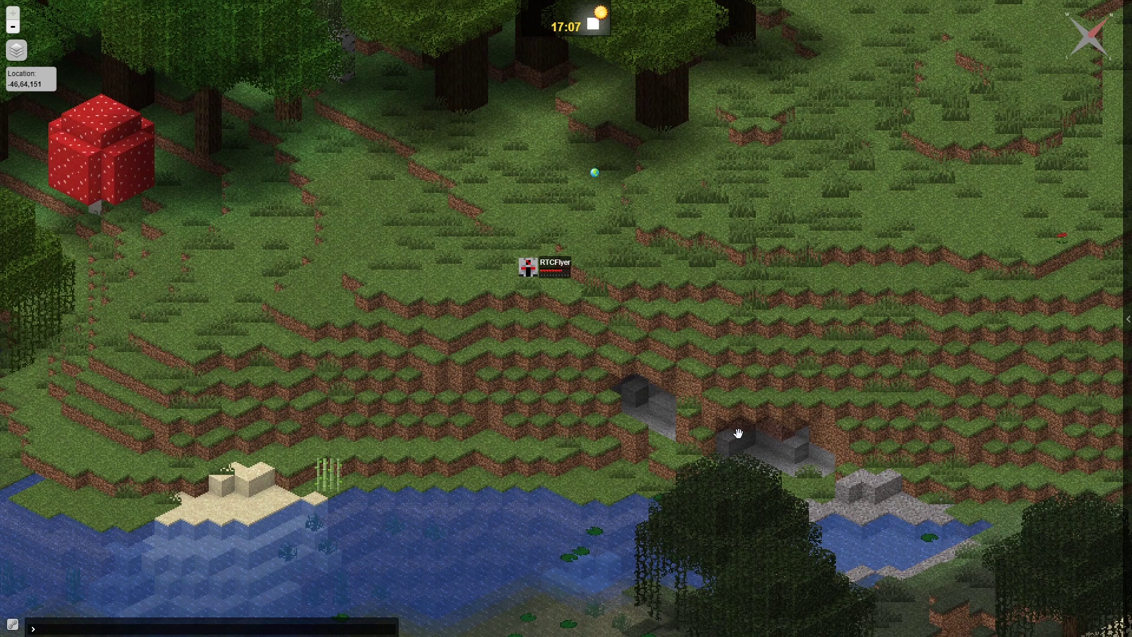
drag(738, 434, 778, 410)
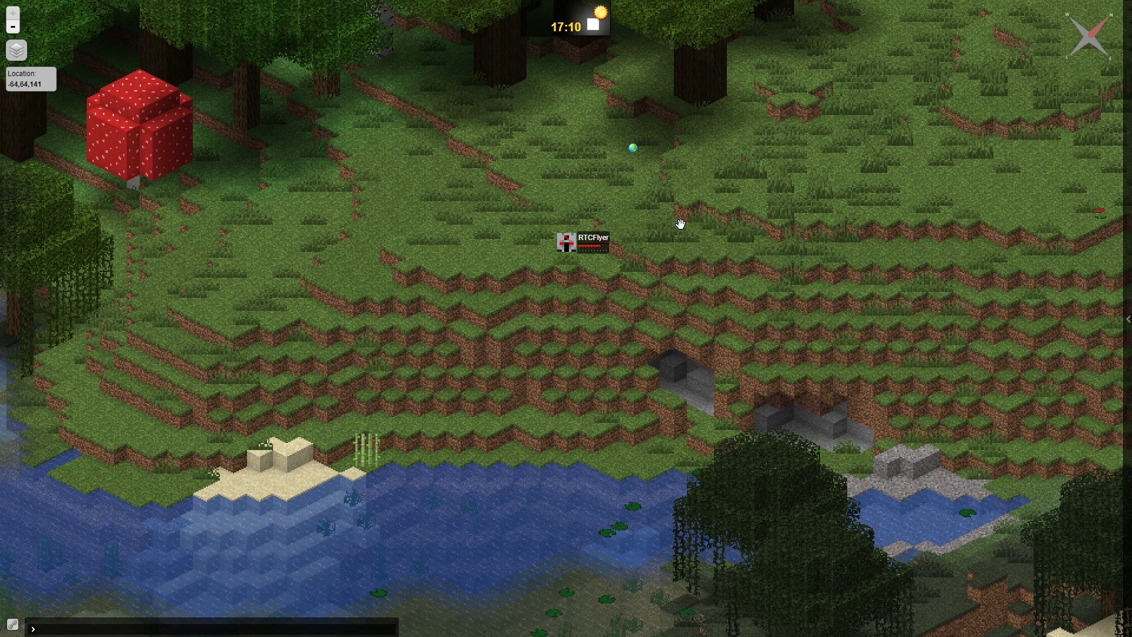
drag(929, 148, 765, 281)
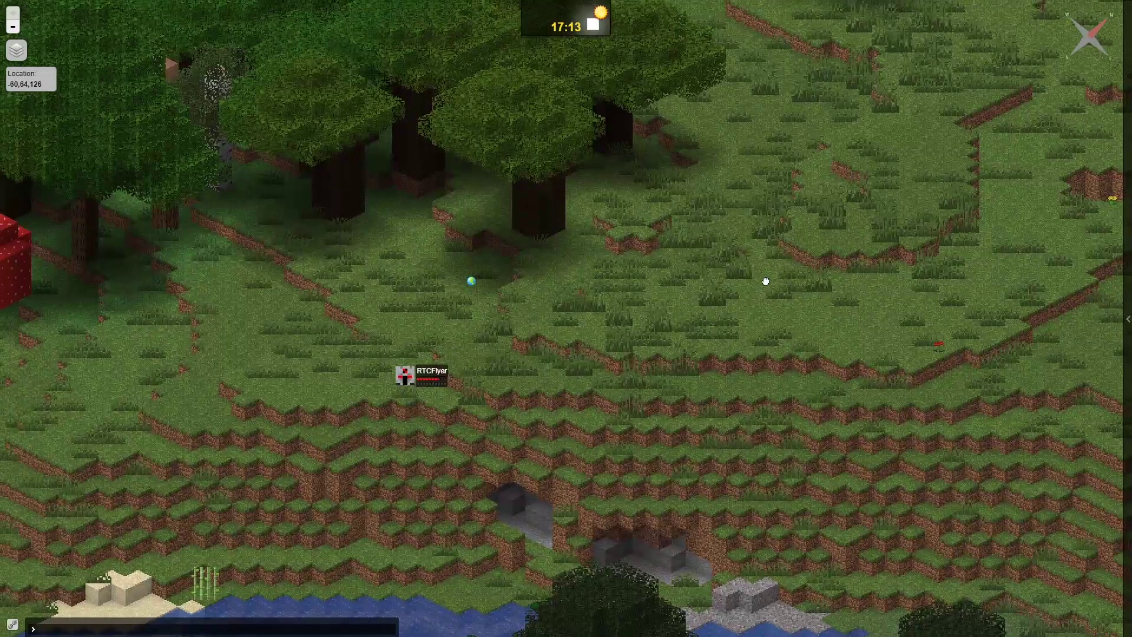
scroll(765, 280, down, 2)
drag(778, 448, 837, 330)
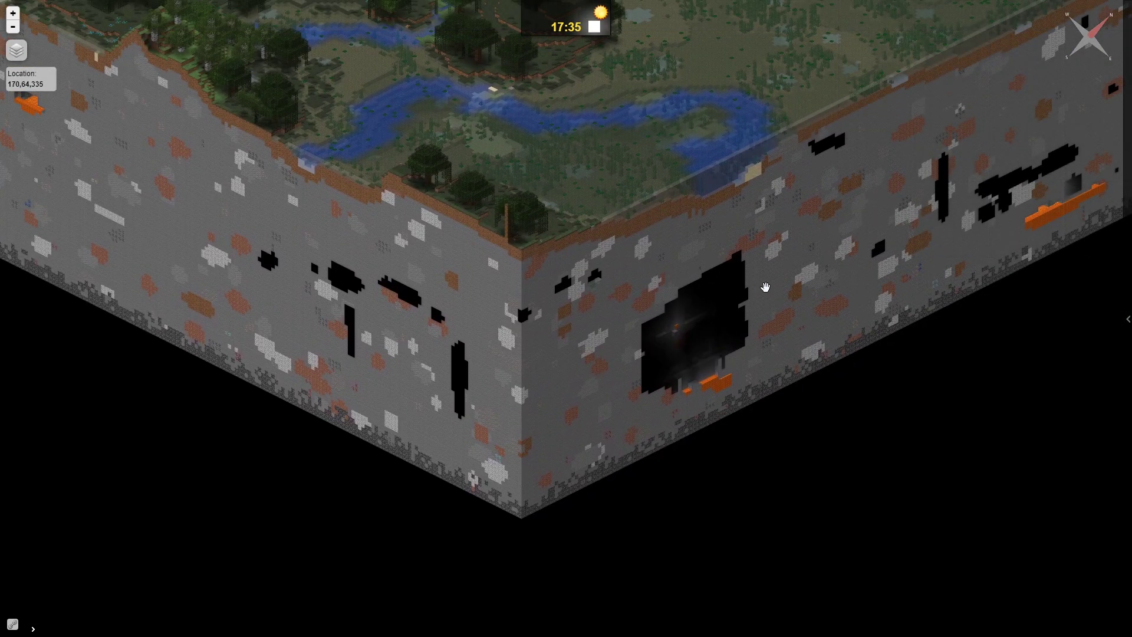
mouse_move(1127, 318)
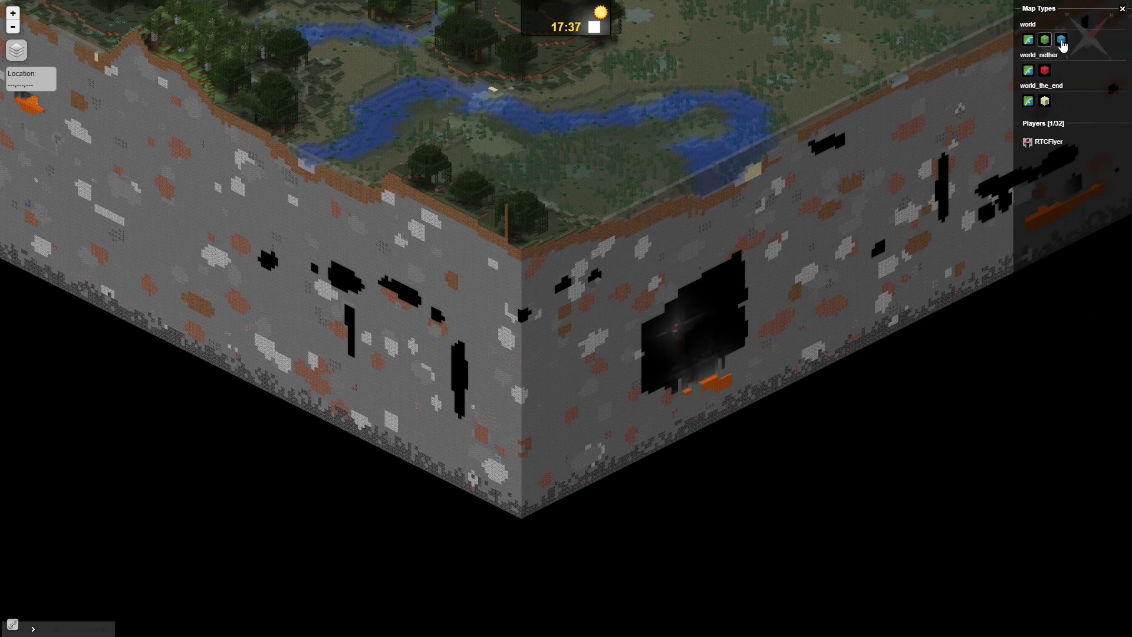
- Look over the world's cave map, then pan the 3D surface terrain
click(1061, 40)
scroll(748, 54, down, 3)
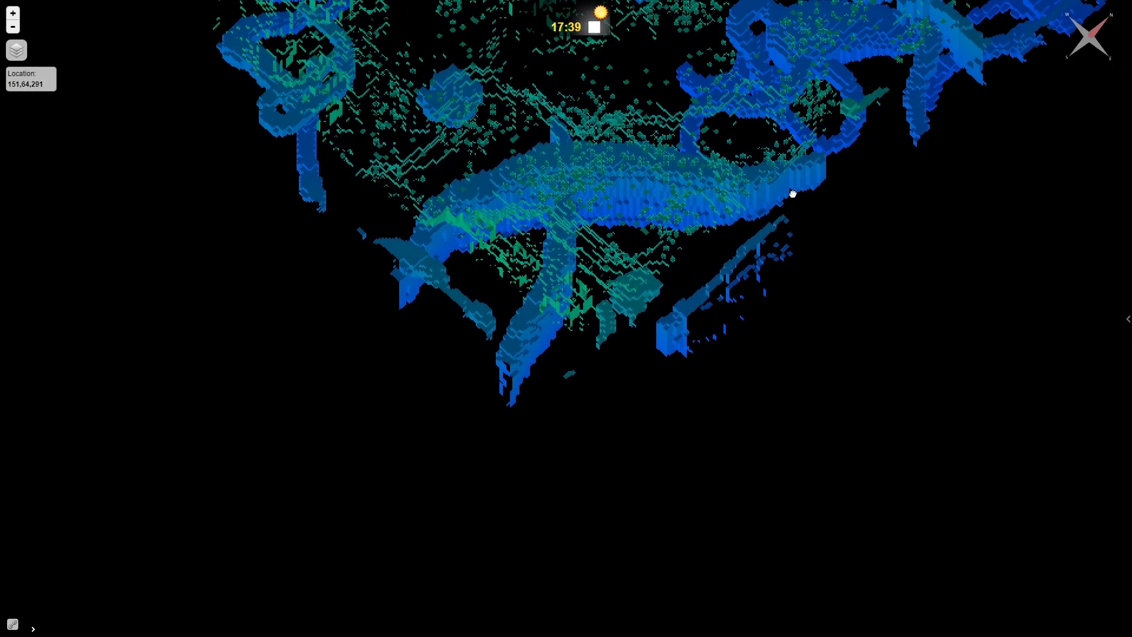
mouse_move(714, 161)
mouse_down()
mouse_move(667, 324)
mouse_move(677, 386)
mouse_up()
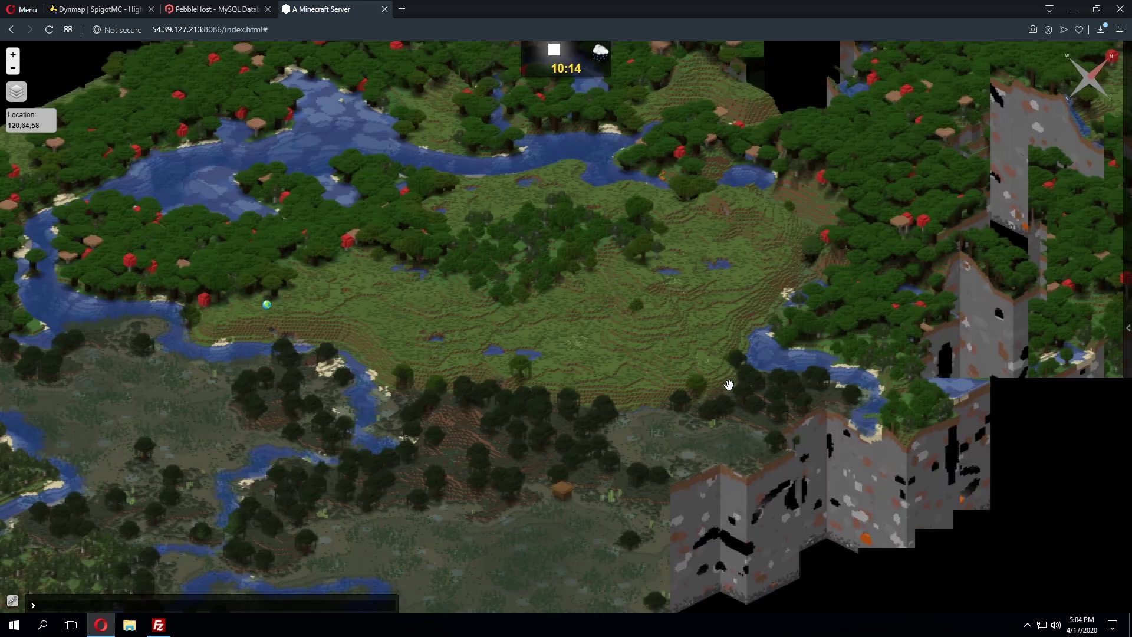
drag(728, 384, 889, 356)
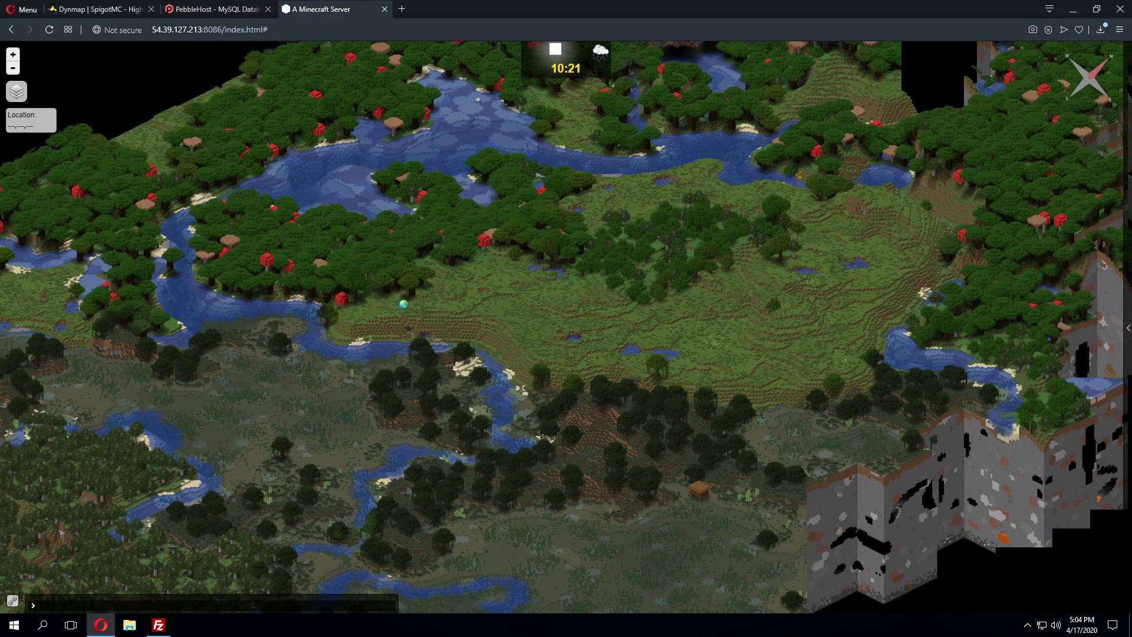
click(158, 625)
- Change deftemplatesuffix from hires to vlowres in configuration.txt and upload it to the server
right_click(133, 370)
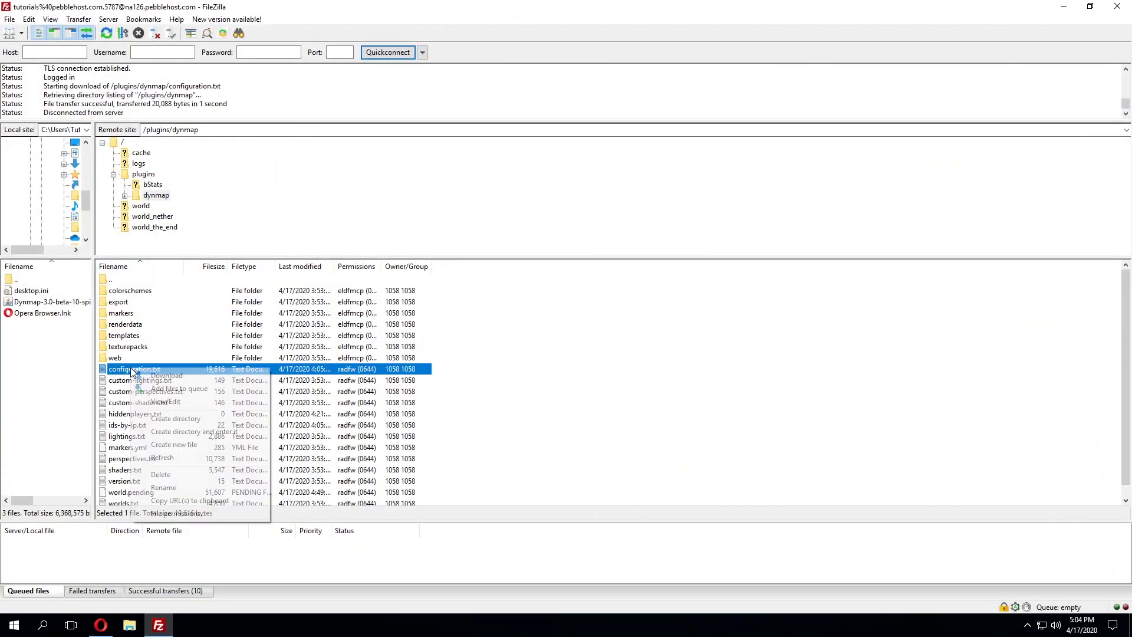
click(168, 401)
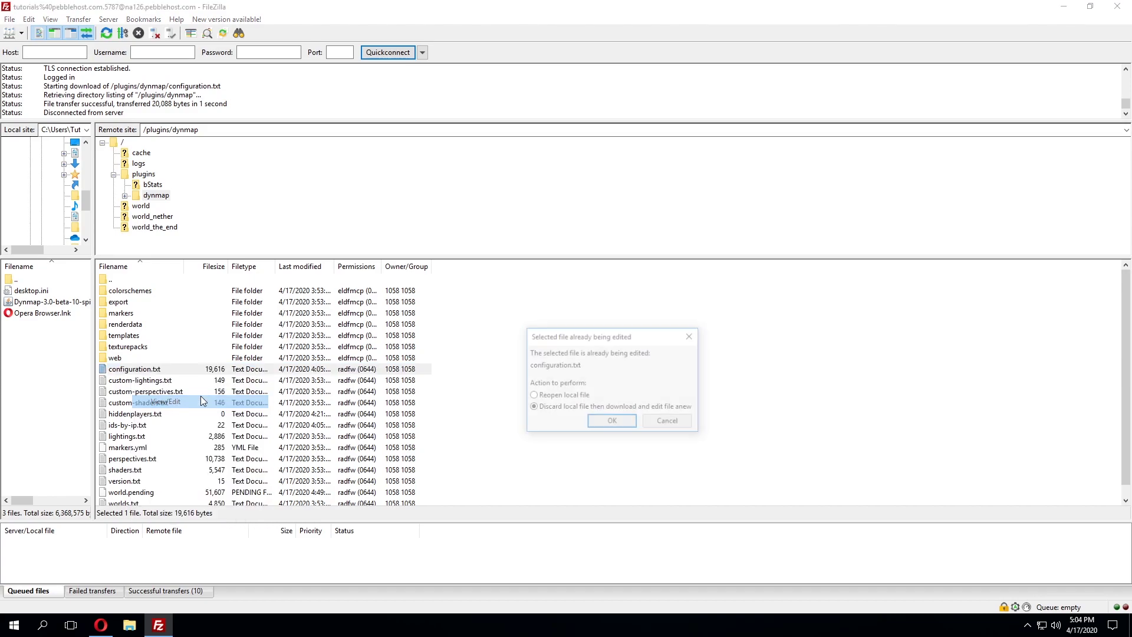
click(613, 423)
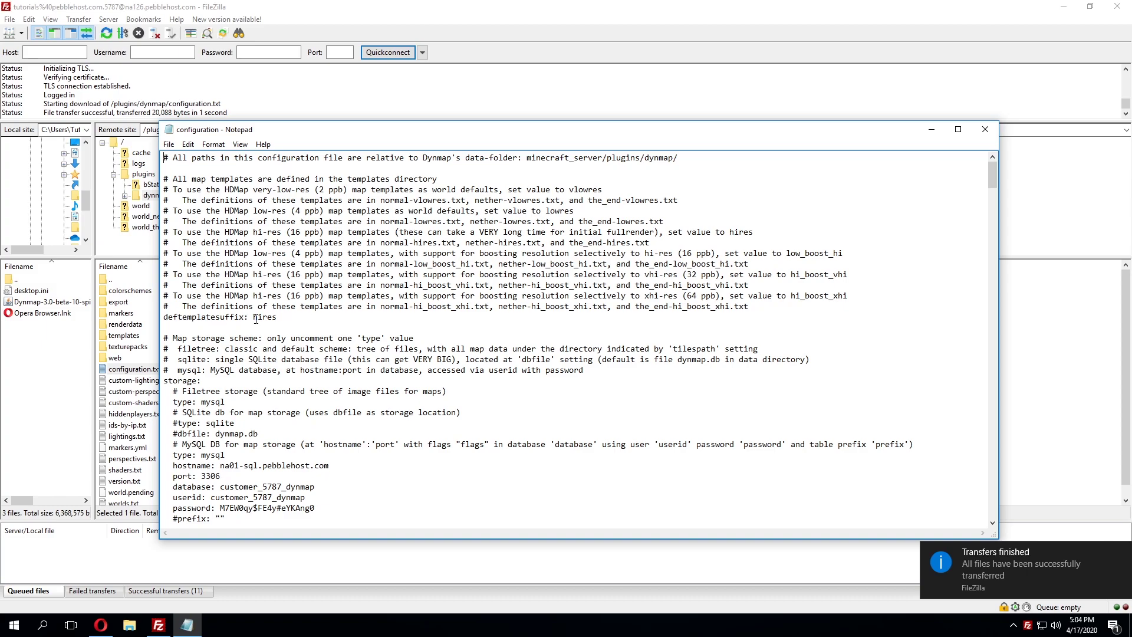
click(298, 317)
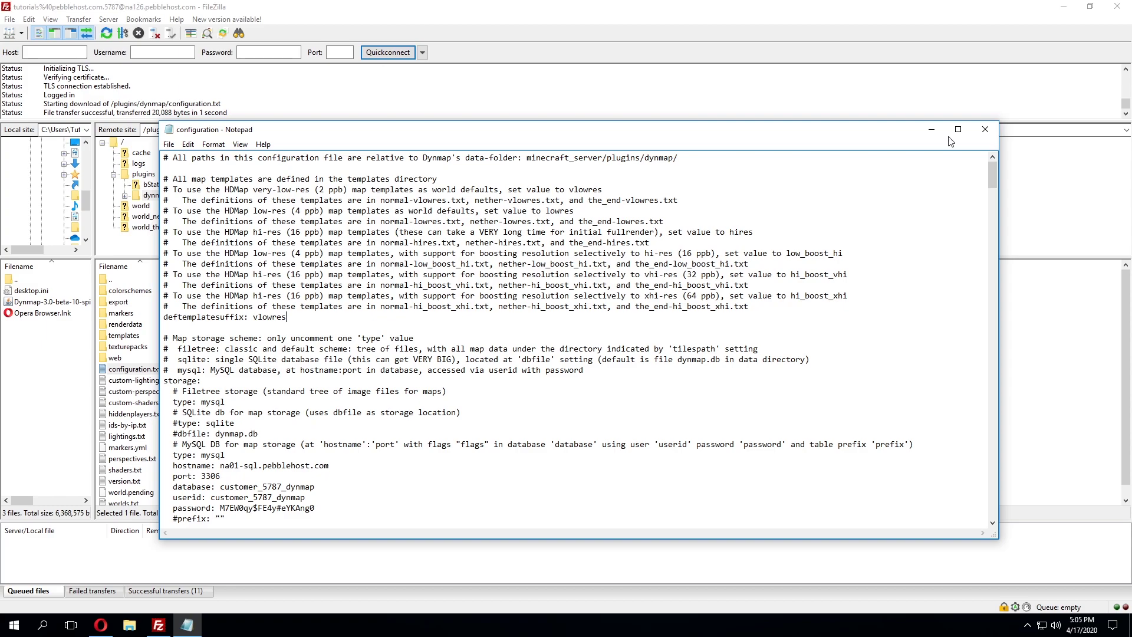
click(985, 130)
click(594, 352)
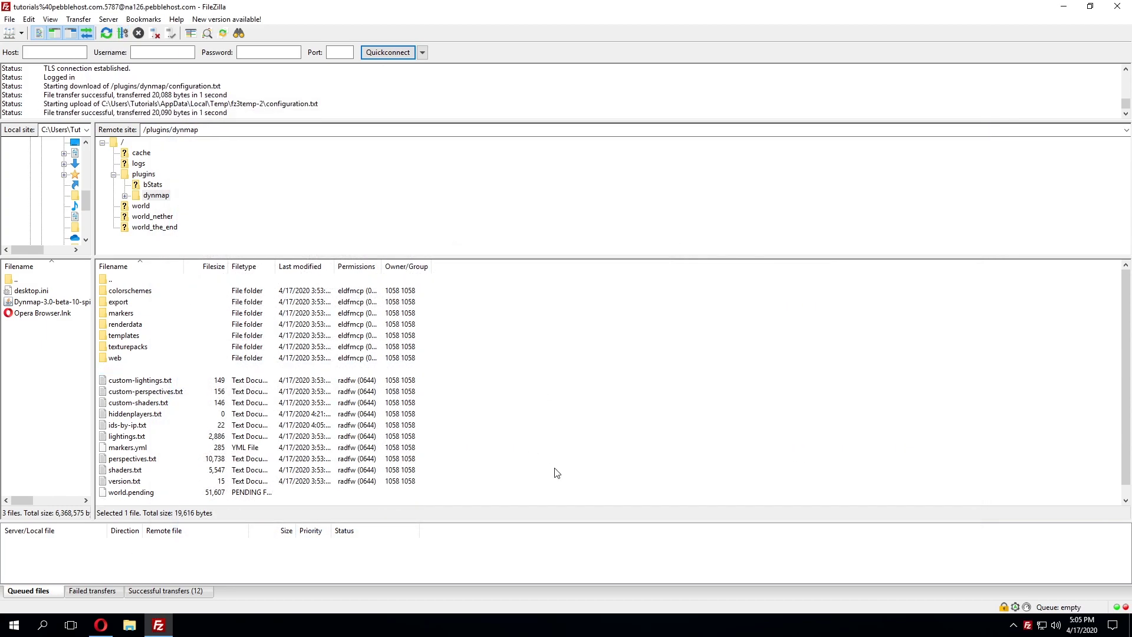
- Open the PebbleHost server console from the server's overview page
click(1063, 6)
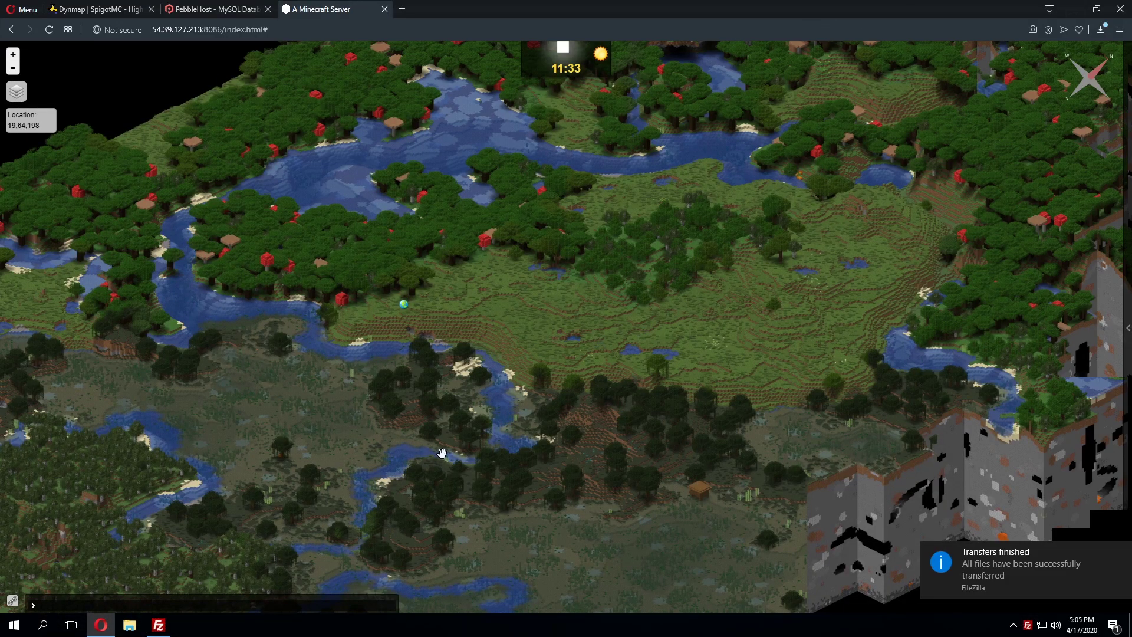
click(237, 7)
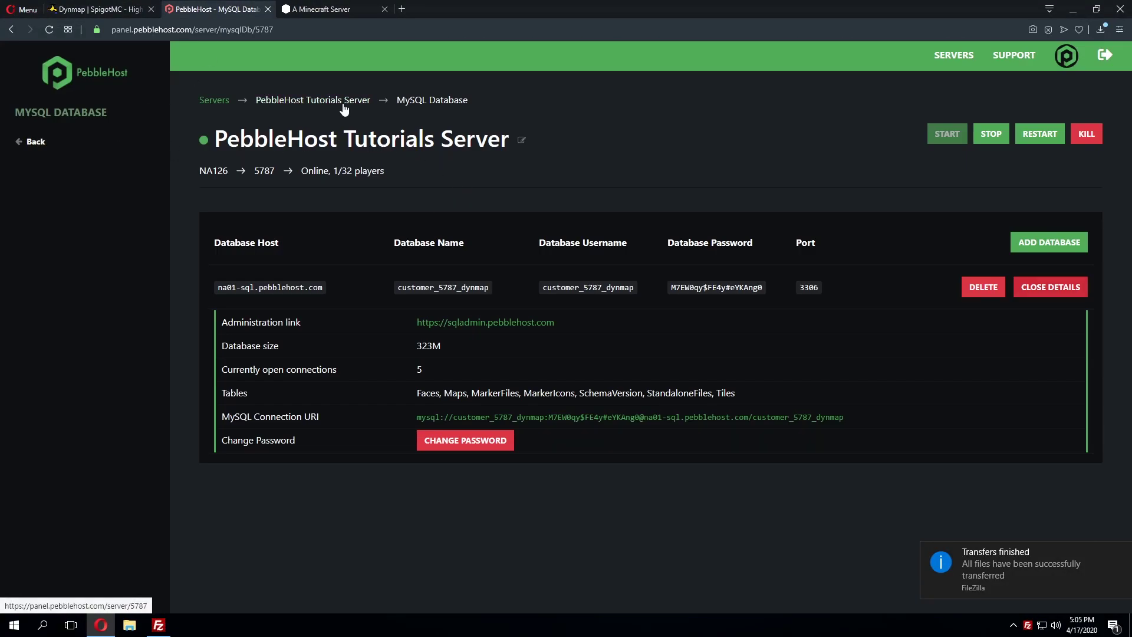
click(346, 105)
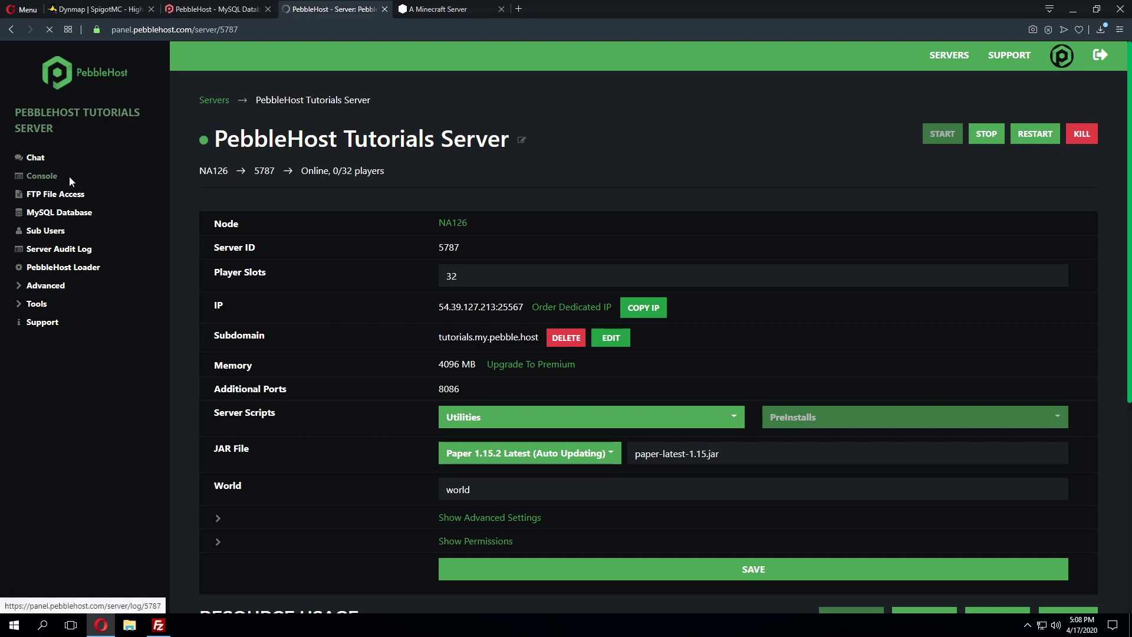
click(478, 511)
- Send 'dynmap', then 'dynmap purgeworld world' in the console to purge the world's tiles
text(dynmap)
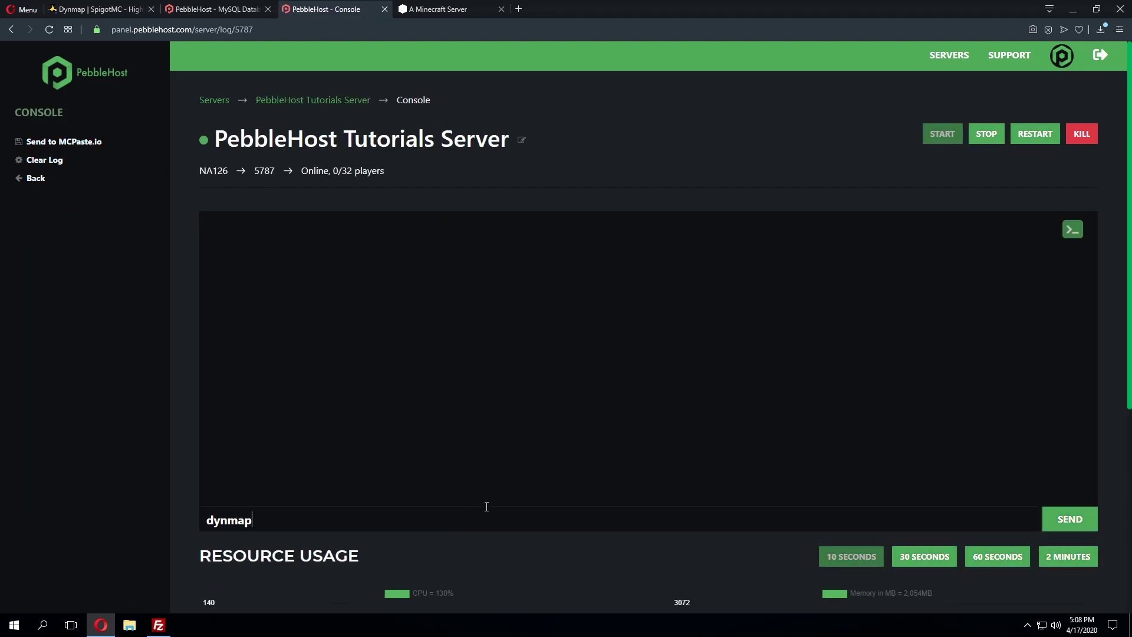
key(Return)
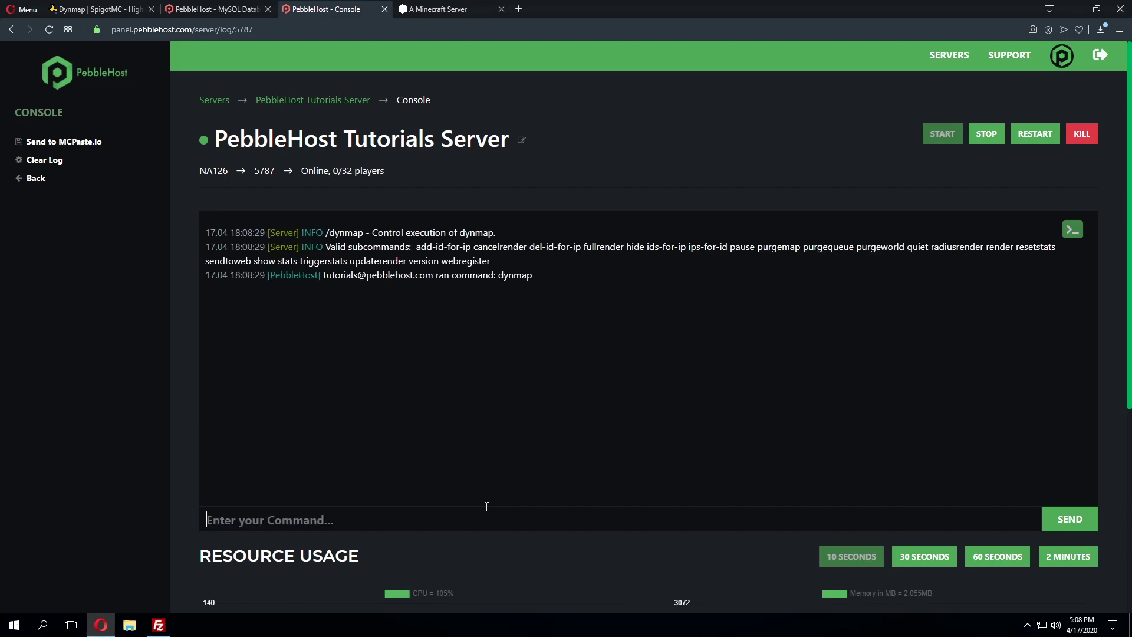
text(dynmap)
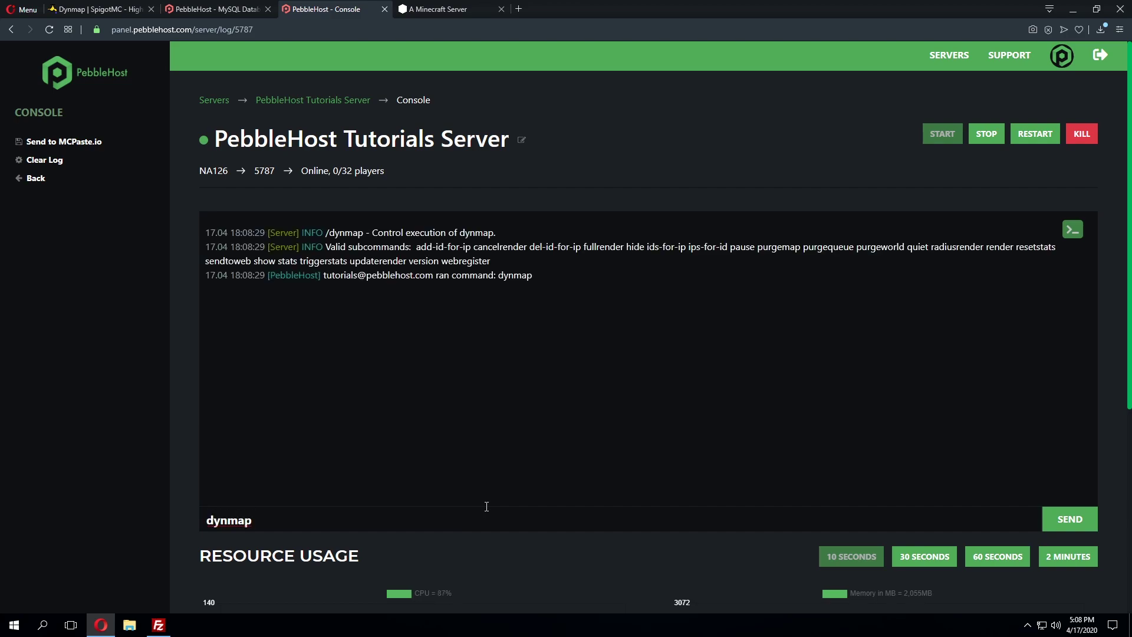
text( purgeworld woorld)
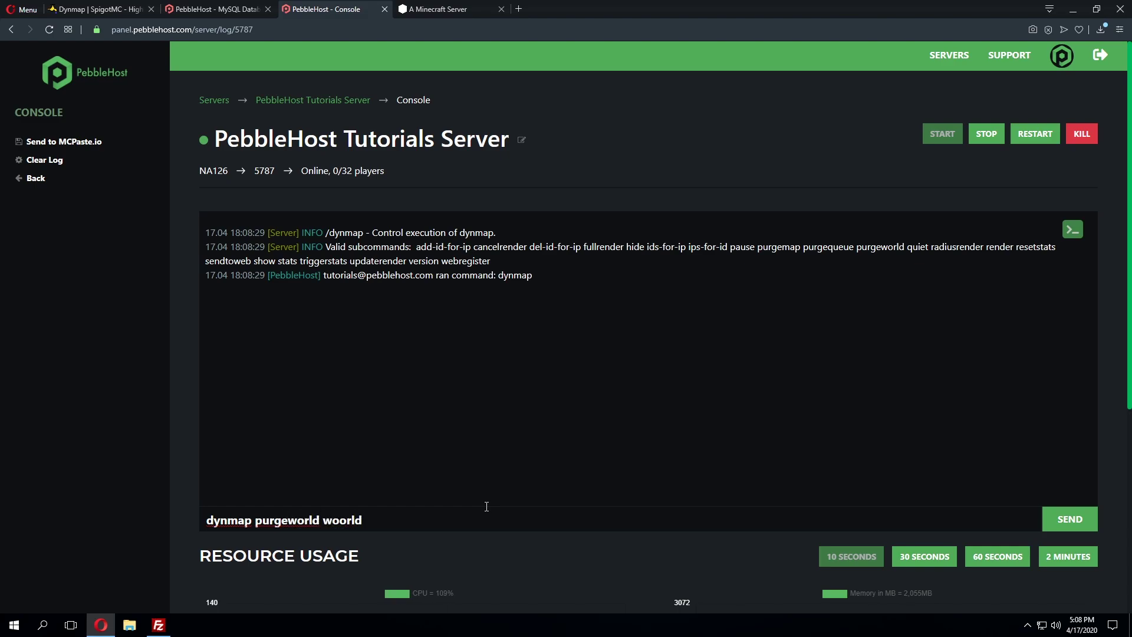
text(d)
key(Return)
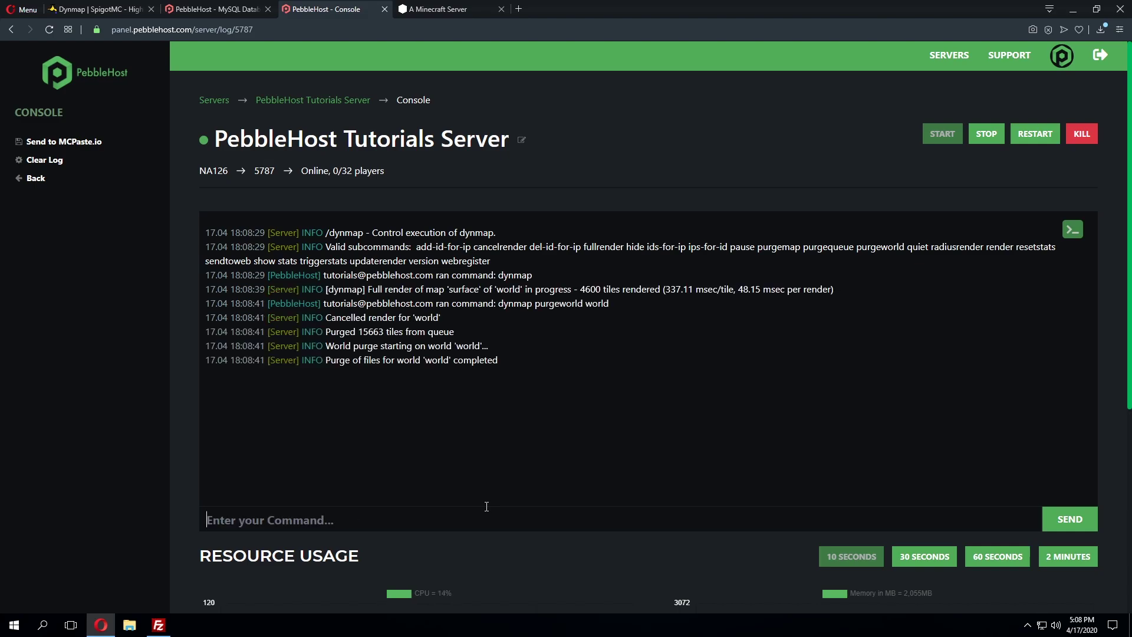
- Reload the Dynmap page to check the purged world and review the console output
click(439, 9)
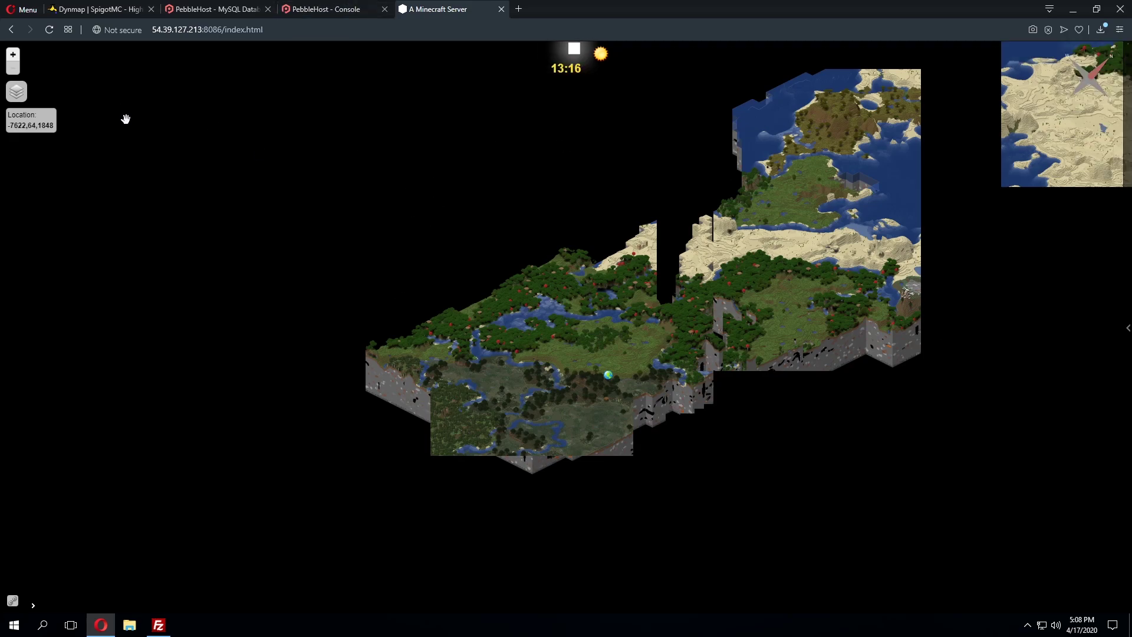
click(49, 29)
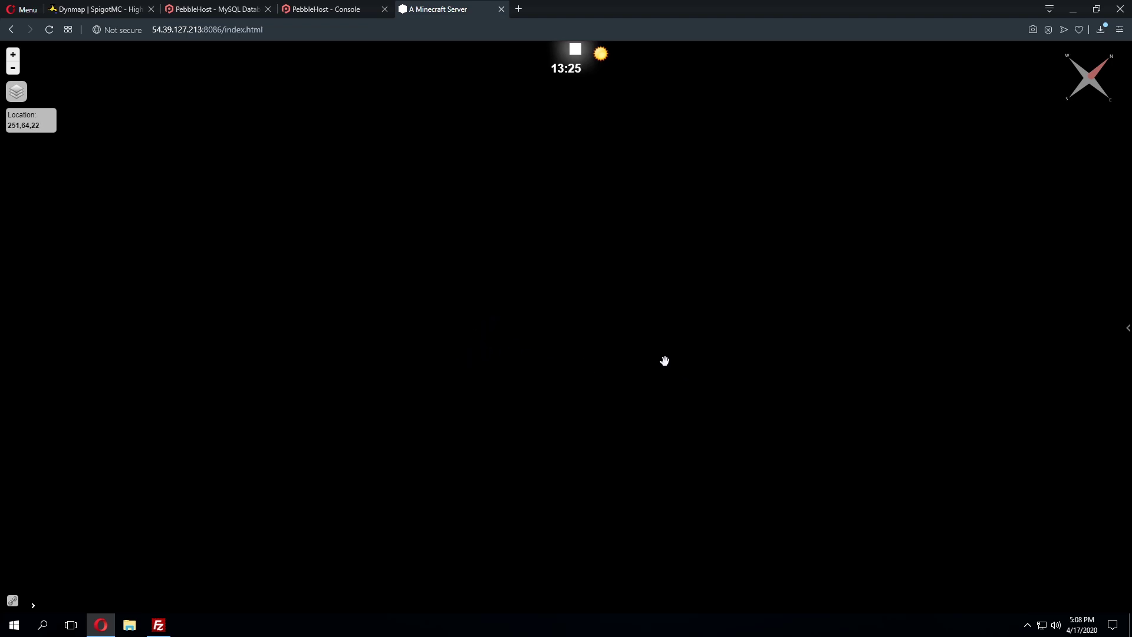
click(336, 9)
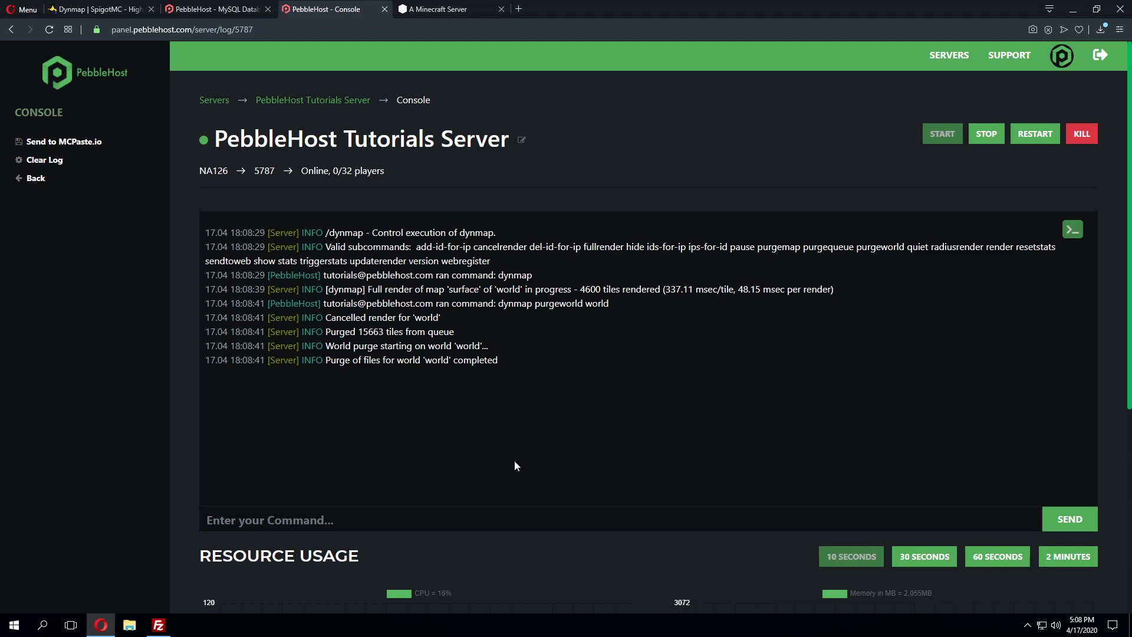
scroll(515, 466, down, 3)
scroll(543, 472, up, 3)
click(159, 629)
click(159, 626)
- Show the Dynmap page full screen and switch the world to the 3D surface view
click(448, 9)
key(F11)
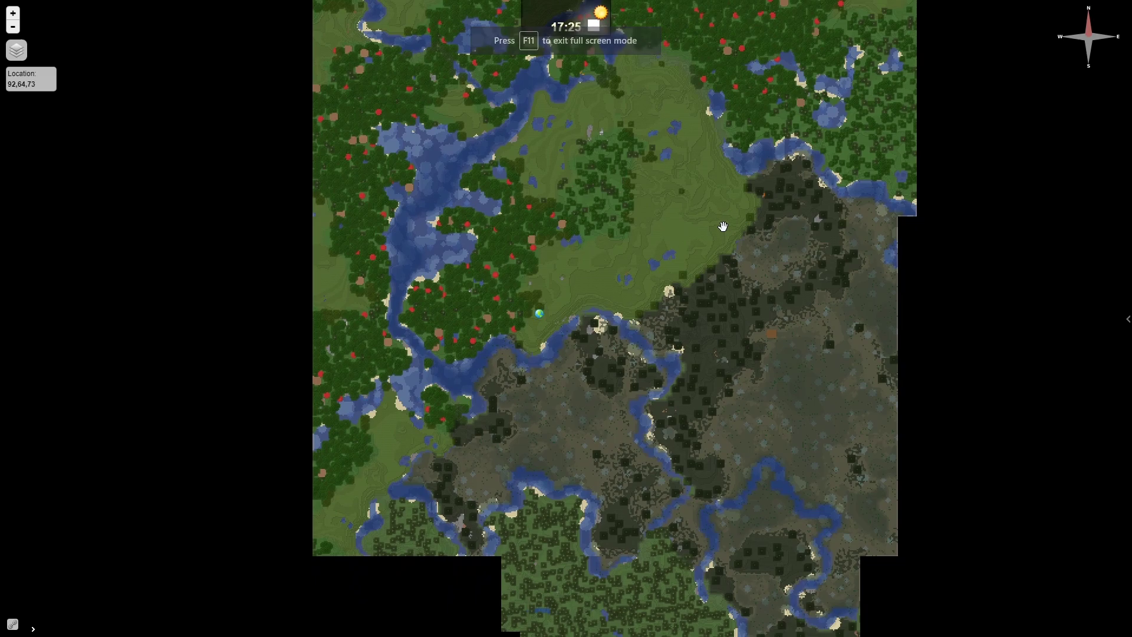
mouse_move(623, 235)
mouse_down()
mouse_move(673, 28)
mouse_move(642, 349)
mouse_up()
mouse_move(1116, 368)
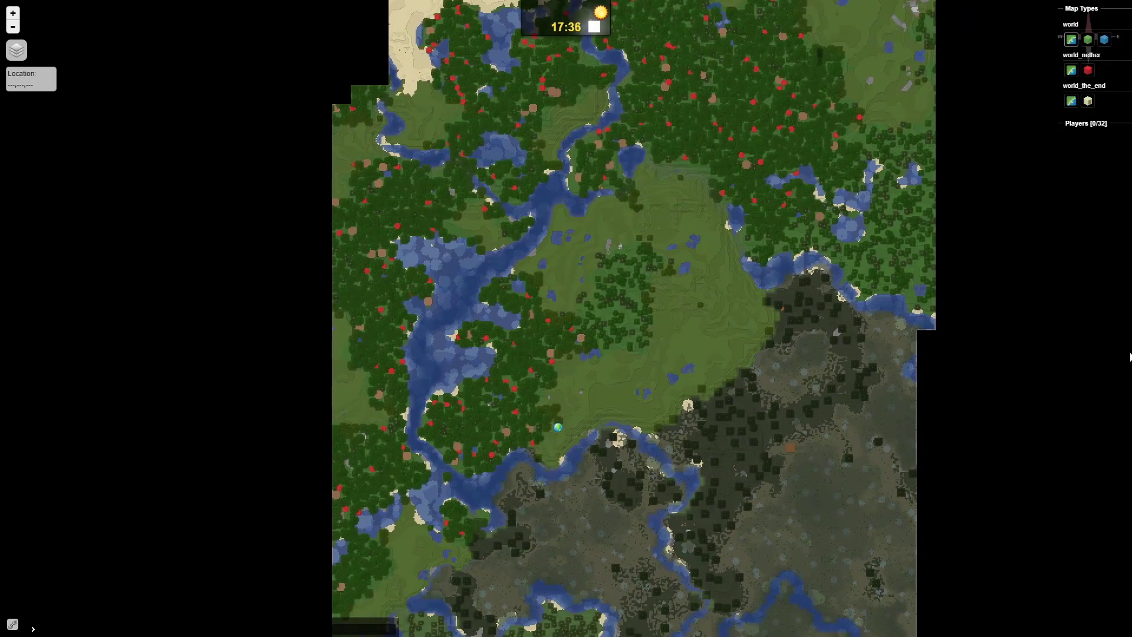
click(1044, 41)
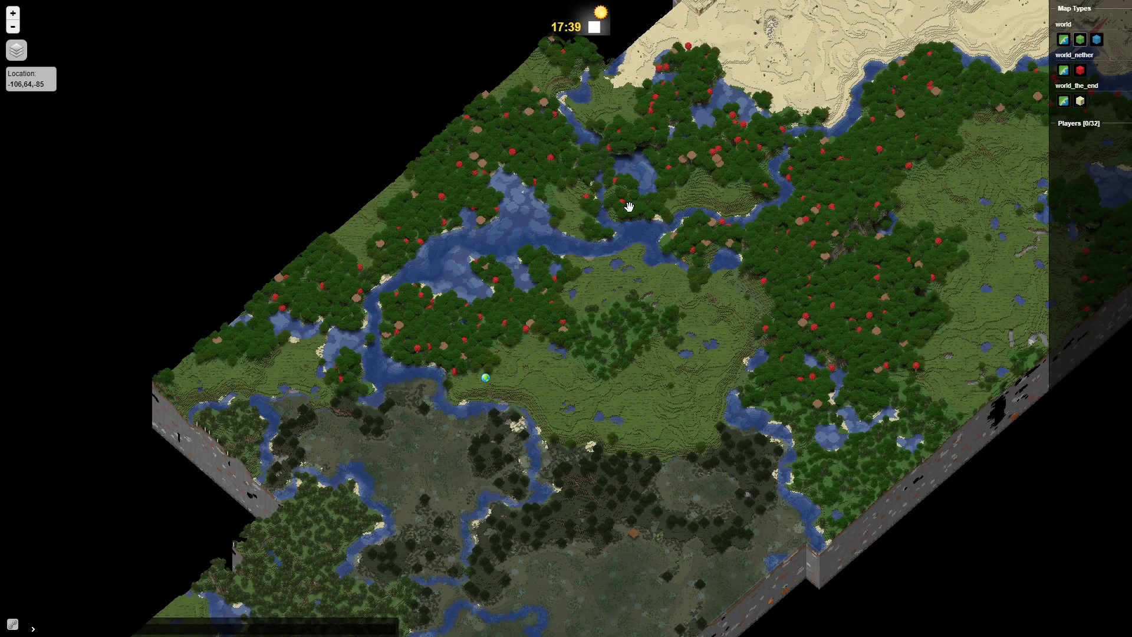
- Zoom and pan the 3D map north-east toward the desert and lake
scroll(726, 385, up, 3)
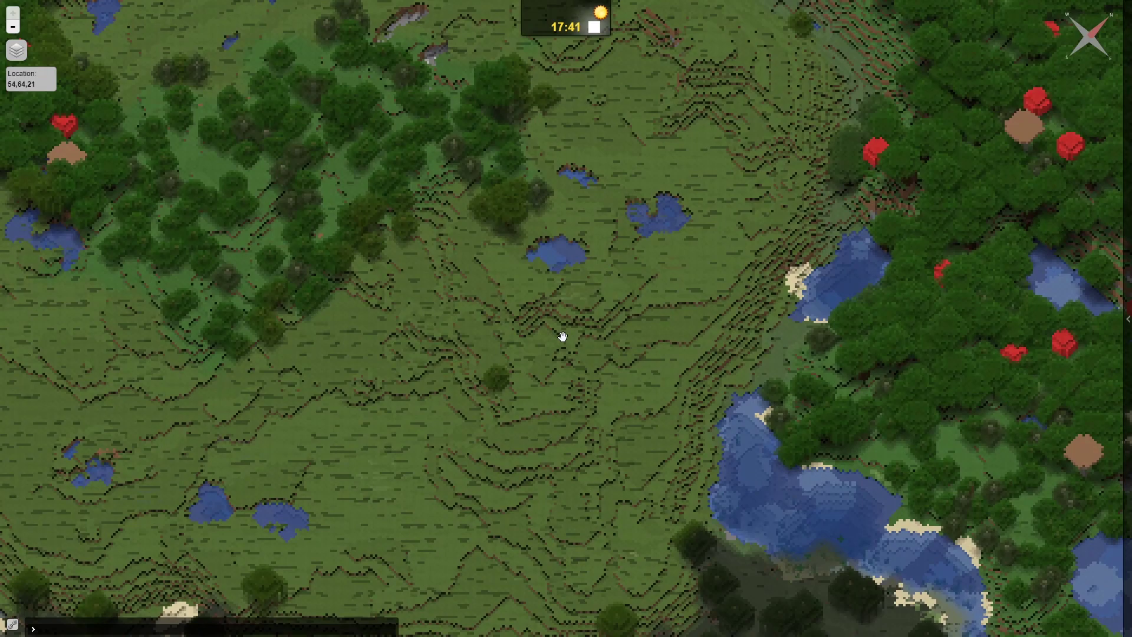
scroll(826, 247, down, 3)
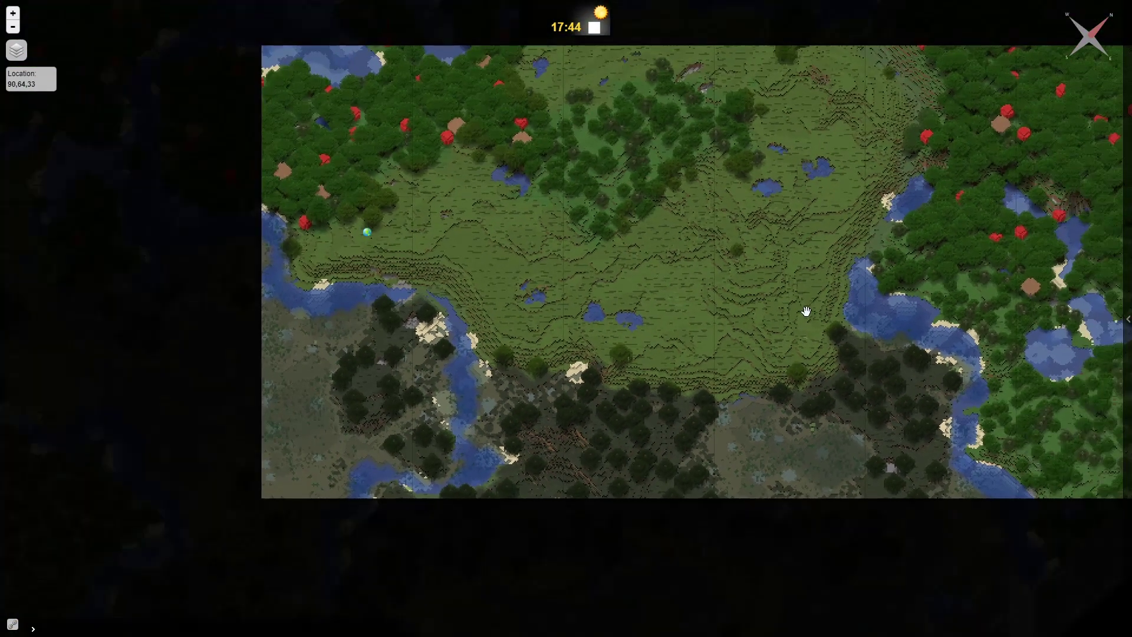
scroll(820, 448, down, 1)
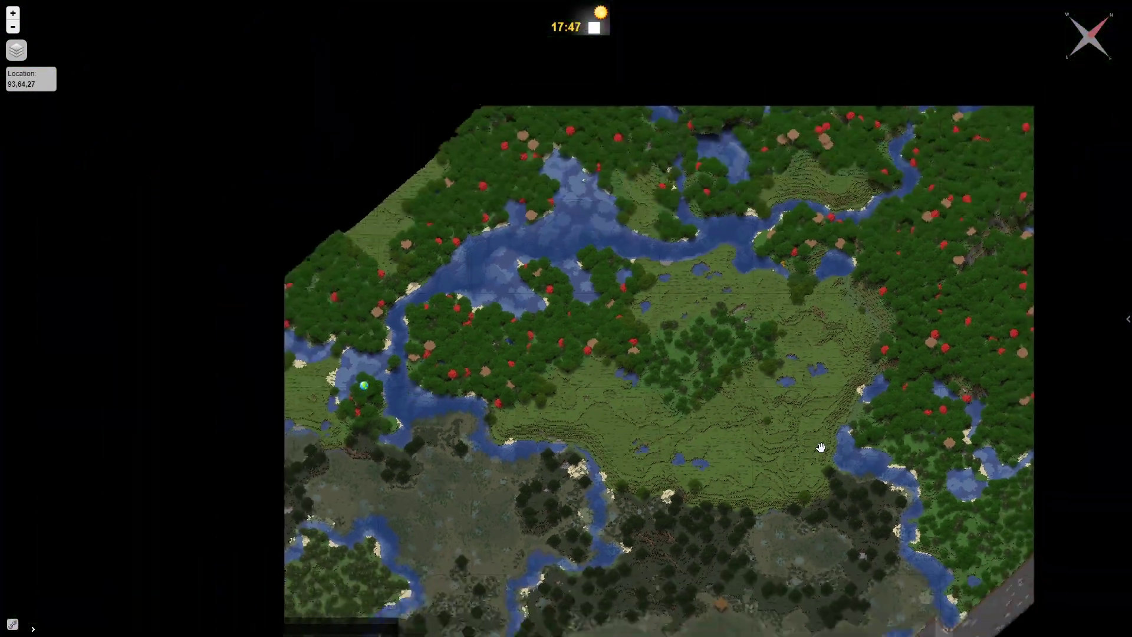
scroll(821, 448, up, 1)
drag(821, 448, 683, 329)
key(Up)
key(Right)
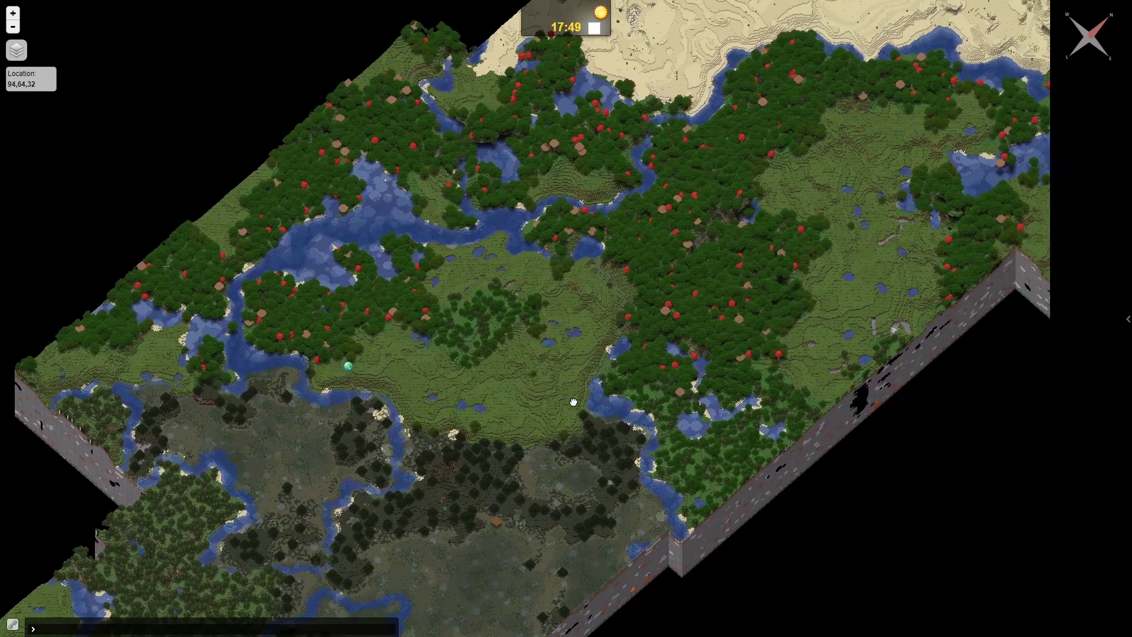
key(Up)
key(Right)
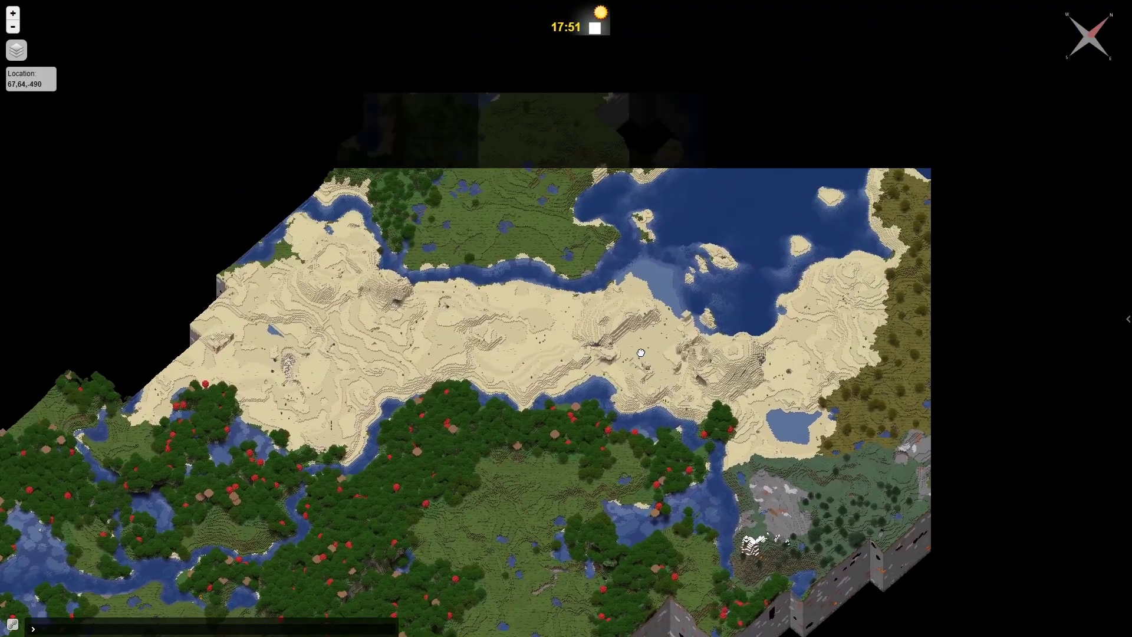
key(Down)
key(Left)
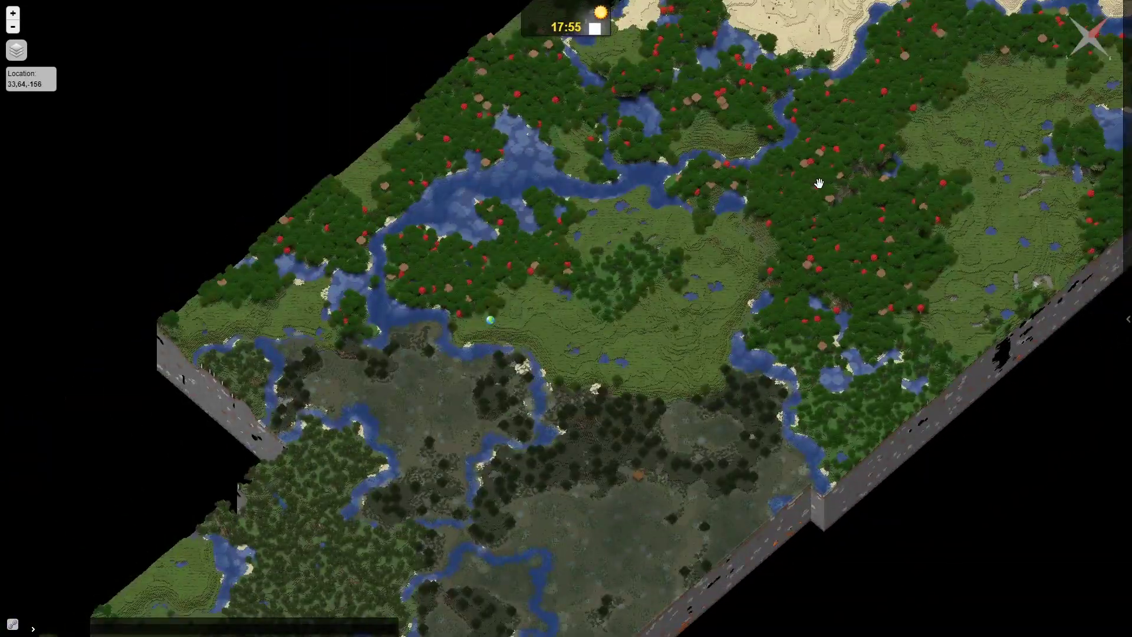
- Zoom and pan across the forest, river and swamp area to inspect the low-resolution render
scroll(908, 156, down, 1)
drag(907, 157, 655, 271)
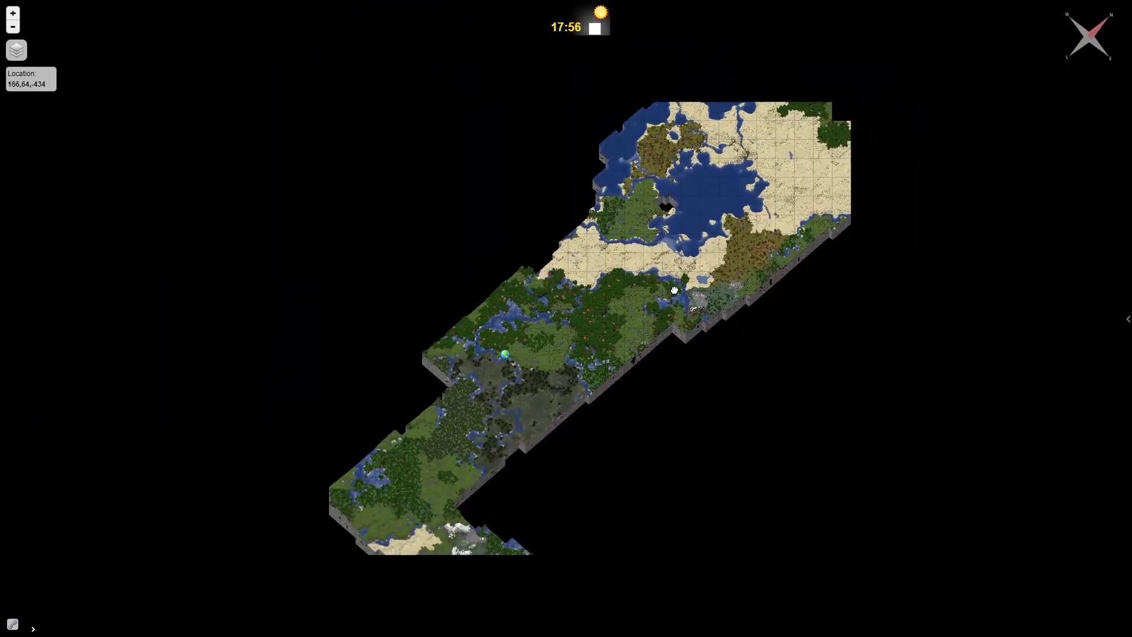
scroll(576, 356, up, 4)
scroll(576, 356, up, 1)
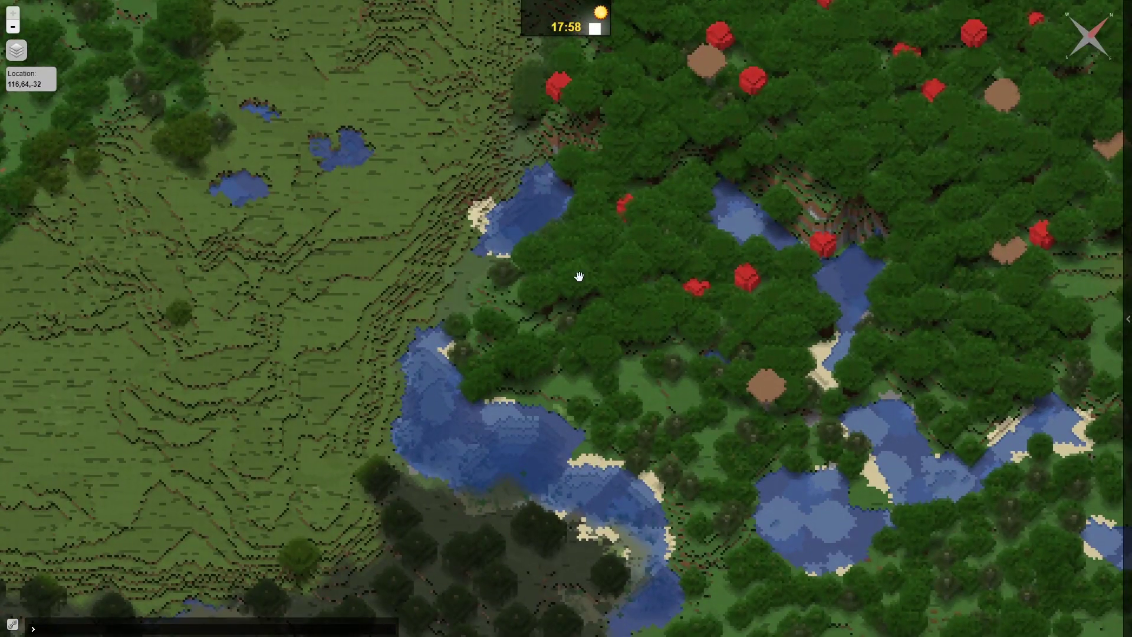
drag(579, 275, 754, 303)
scroll(749, 308, down, 4)
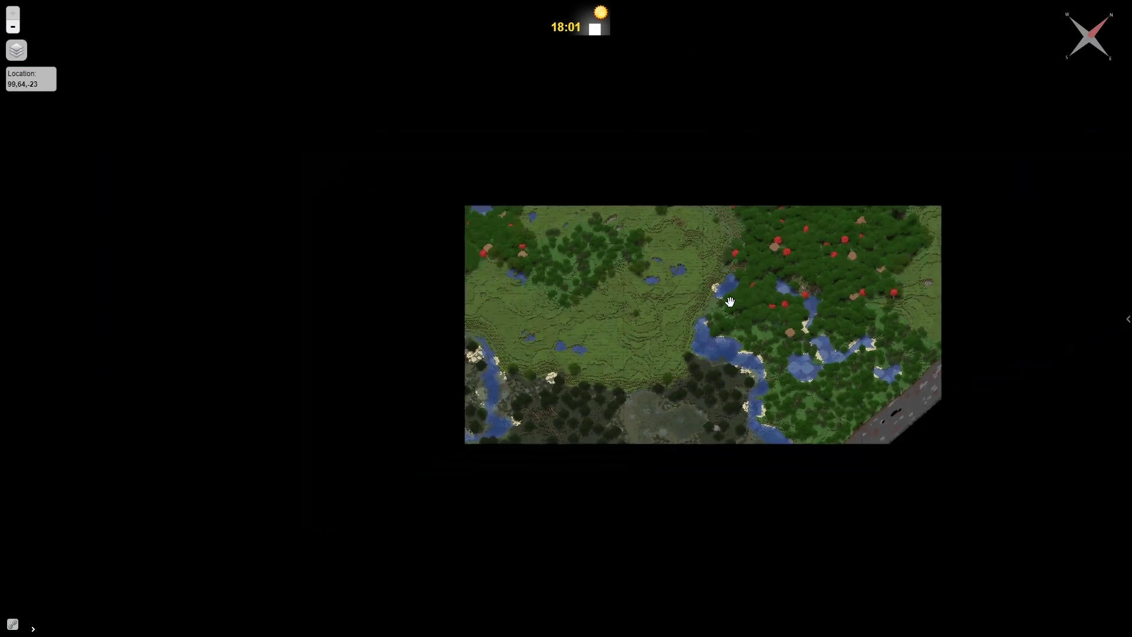
scroll(591, 420, down, 2)
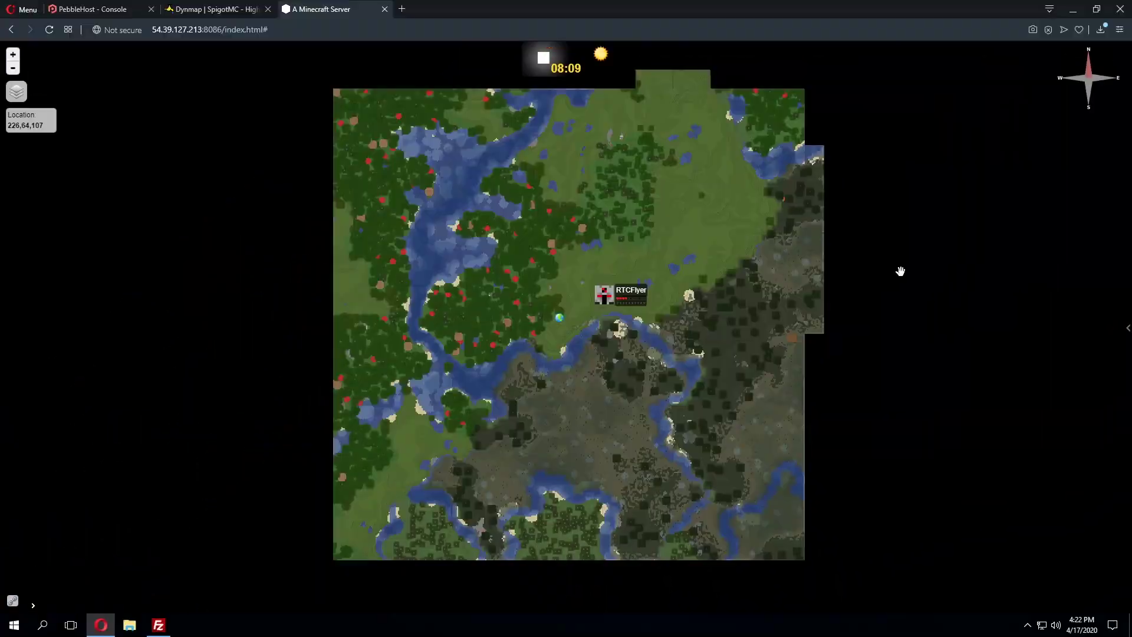